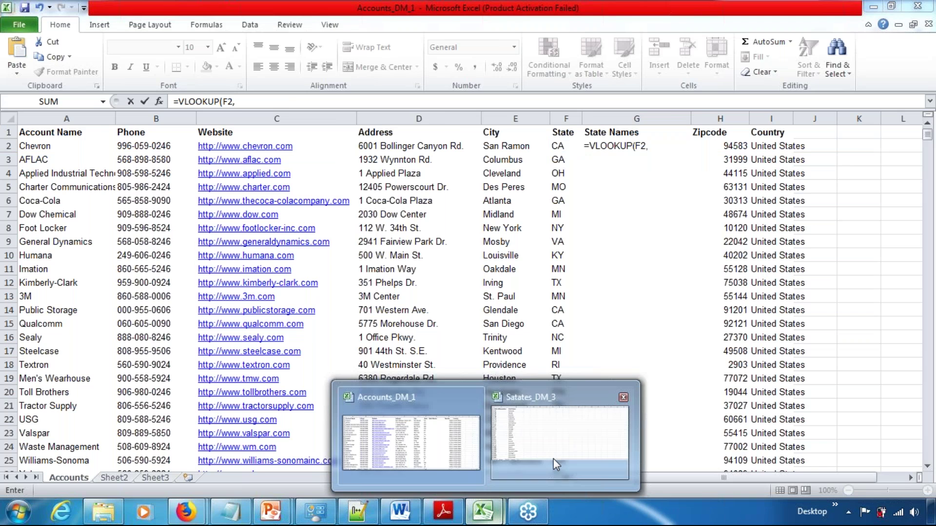
# Step: Use A2:B51 on Sheet1 of the Satates_DM_3 workbook as the VLOOKUP table array, locking only the rows (A$2:B$51)
pyautogui.click(553, 458)
pyautogui.click(37, 142)
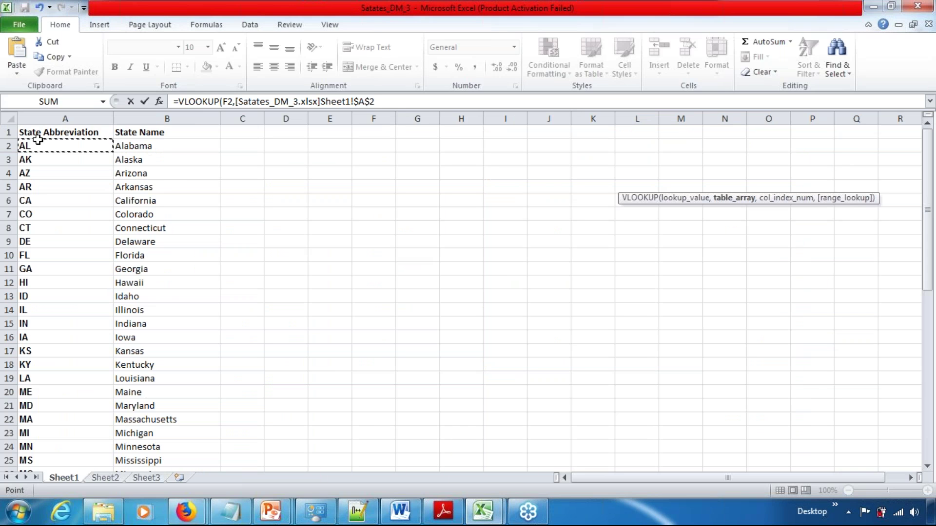
pyautogui.hotkey('ctrl', 'shift', 'Down')
pyautogui.hotkey('shift', 'Right')
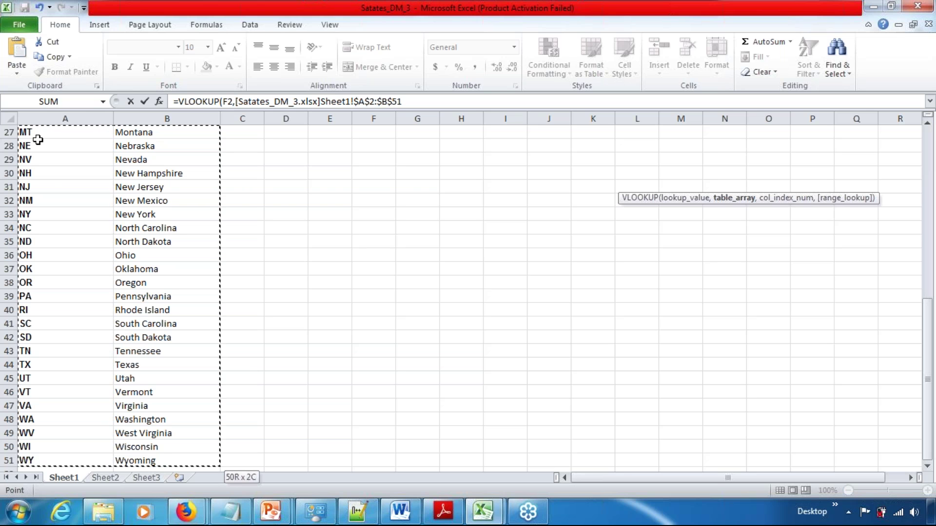
pyautogui.press('F4')
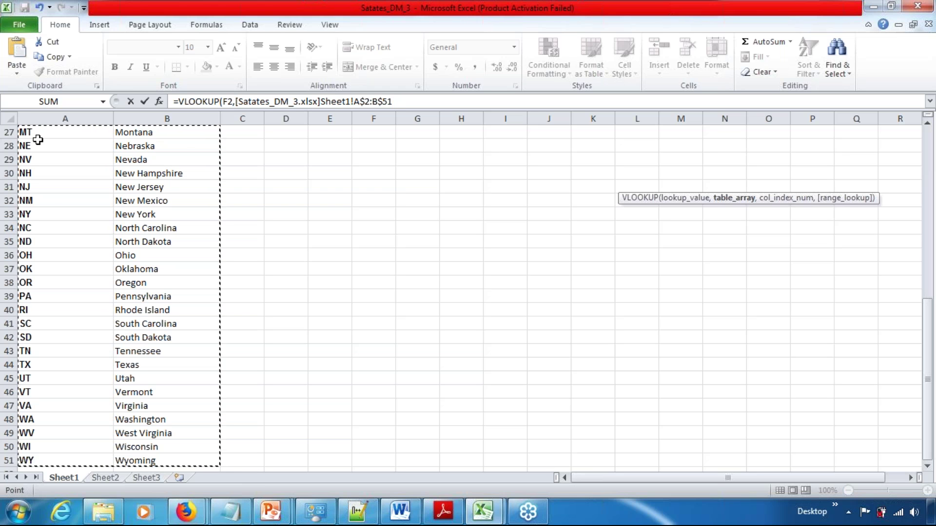
pyautogui.write(',')
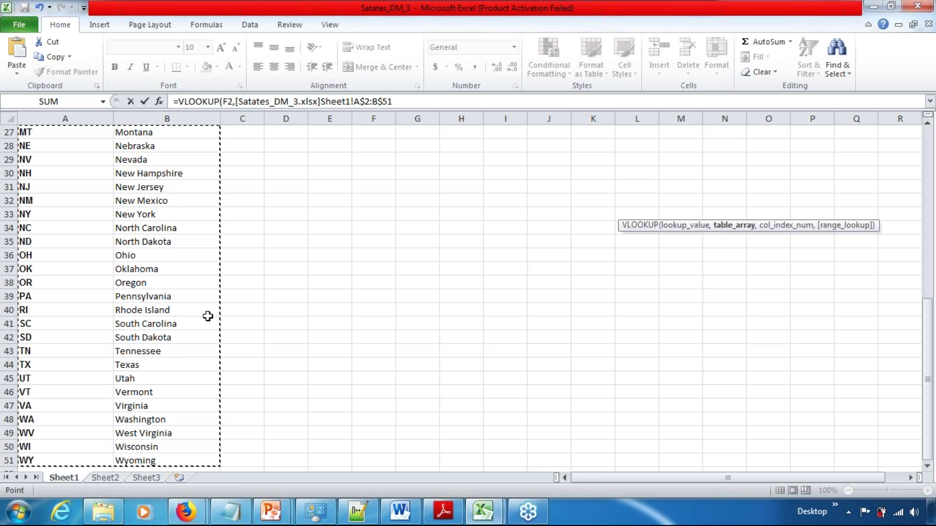
# Step: Complete the VLOOKUP in cell G2 of Accounts_DM_1 with column index 2 and range lookup 0
pyautogui.moveTo(487, 511)
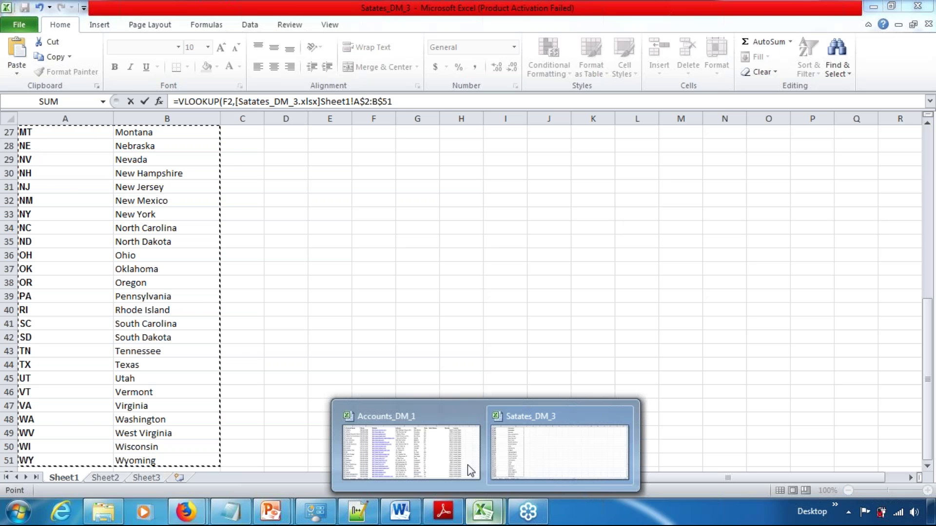
pyautogui.click(463, 458)
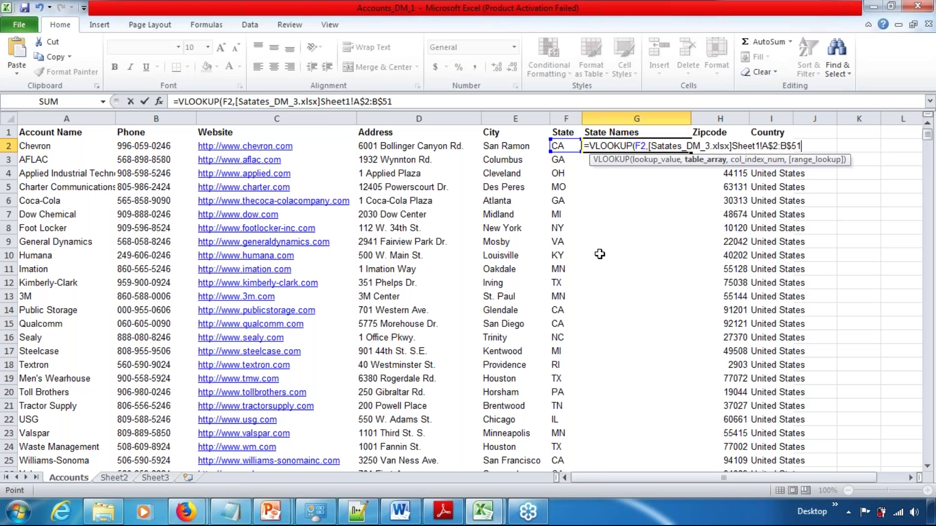
pyautogui.write(',')
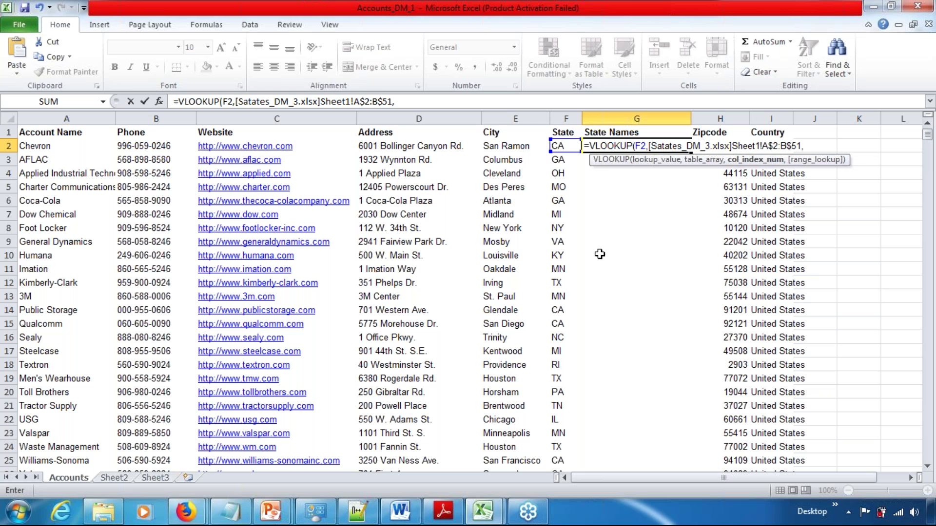
pyautogui.write('2')
pyautogui.write(',')
pyautogui.write('0)')
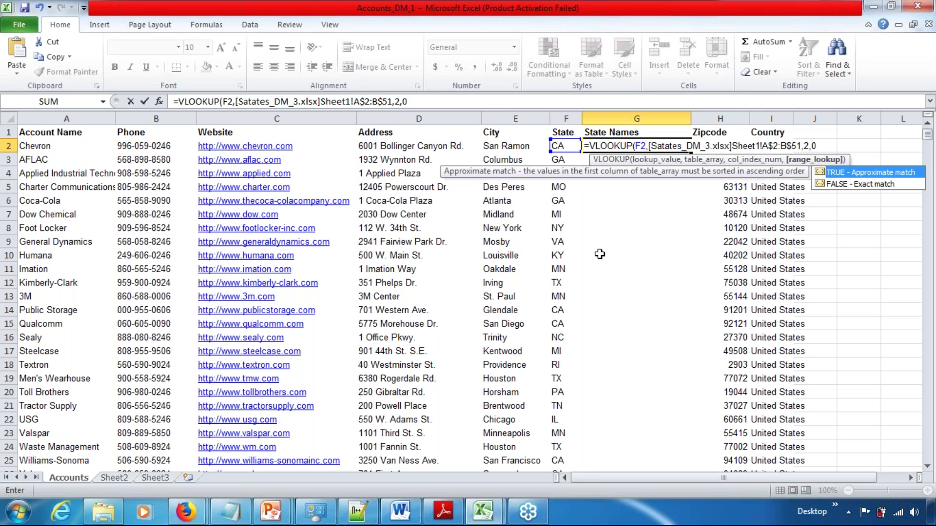
pyautogui.press('Return')
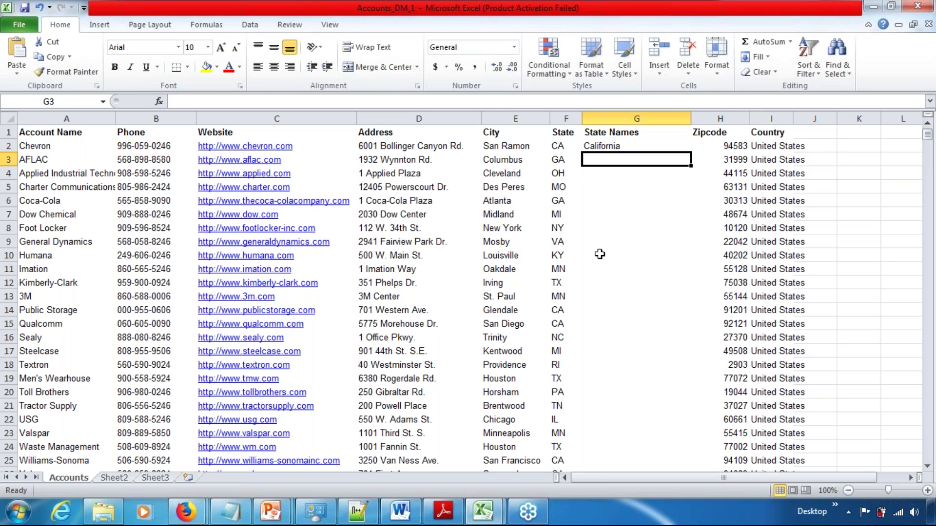
# Step: Fill the lookup formula from G2 down the State Names column to row 19
pyautogui.press('Up')
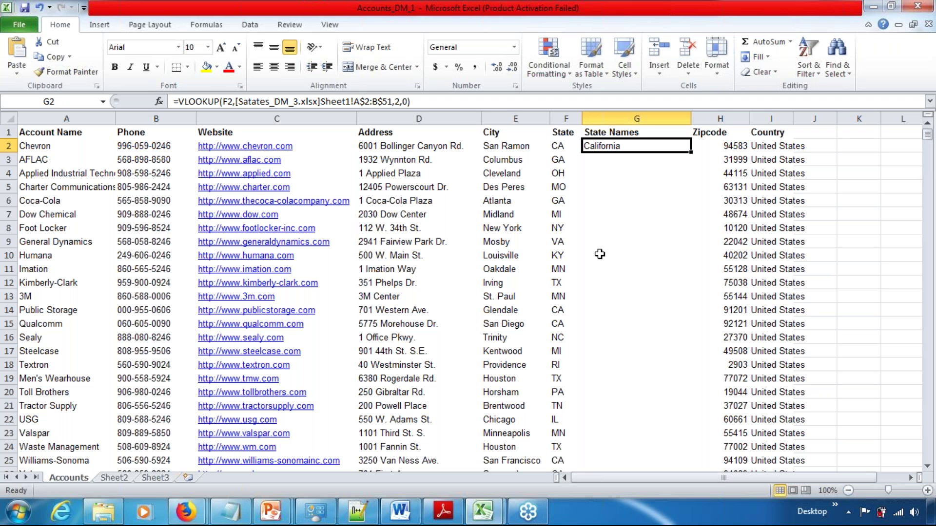
pyautogui.press('Left')
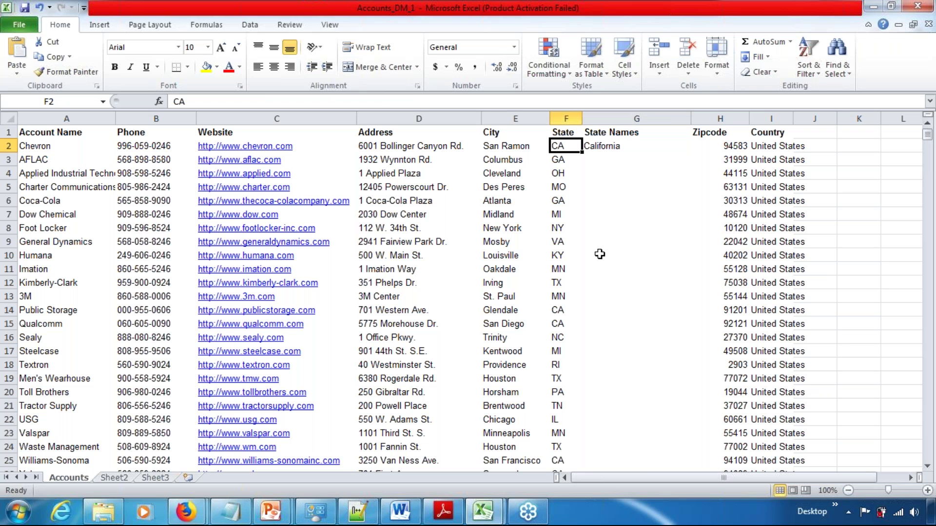
pyautogui.hotkey('ctrl', 'Down')
pyautogui.press('Right')
pyautogui.hotkey('ctrl', 'Up')
pyautogui.moveTo(691, 153); pyautogui.dragTo(747, 380)
# Step: Check the filled State Names cells and examine the table array reference in G2's formula
pyautogui.click(618, 335)
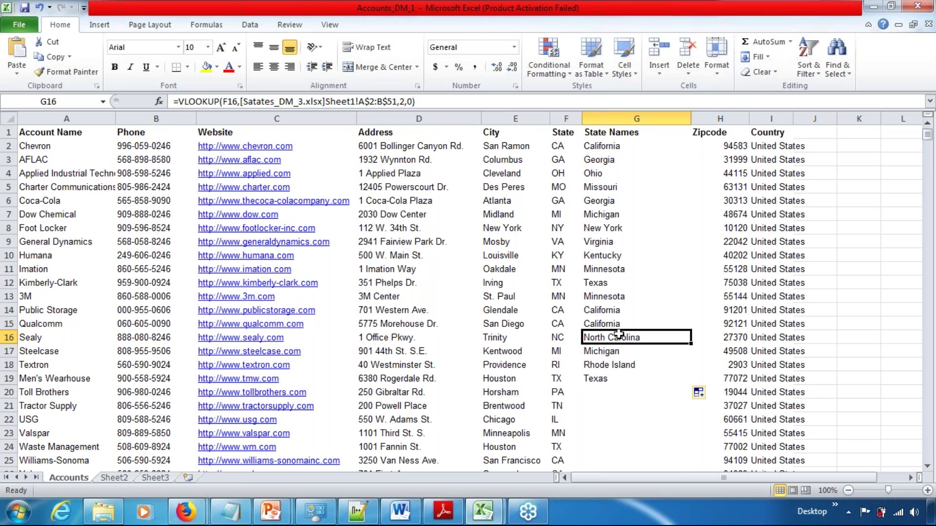
pyautogui.press('Down')
pyautogui.press('Down')
pyautogui.press('Down')
pyautogui.press('Up')
pyautogui.press('Up')
pyautogui.press('Up')
pyautogui.hotkey('ctrl', 'Up')
pyautogui.press('Down')
pyautogui.press('F2')
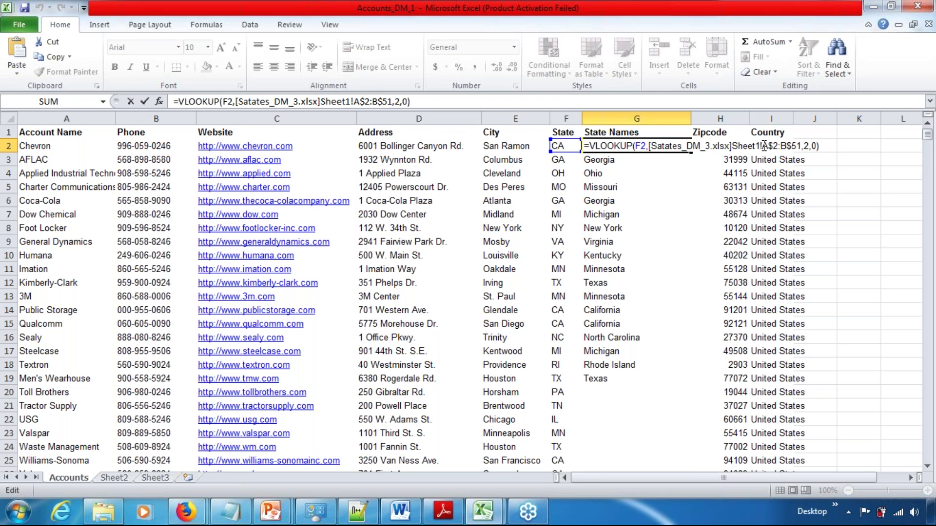
pyautogui.moveTo(763, 145); pyautogui.dragTo(797, 146)
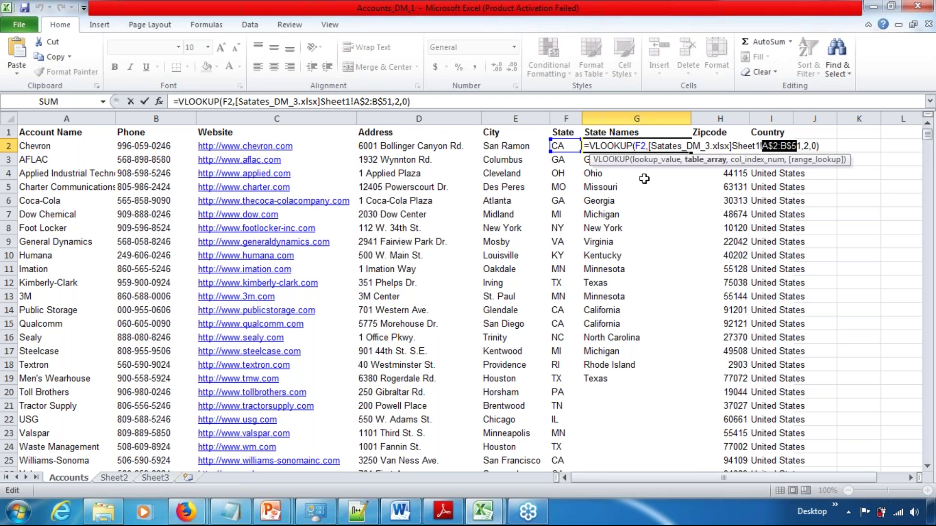
pyautogui.click(638, 242)
pyautogui.press('Escape')
pyautogui.moveTo(692, 153); pyautogui.dragTo(693, 193)
pyautogui.click(667, 238)
pyautogui.hotkey('ctrl', 'z')
# Step: Clear the filled lookup formulas in the State Names column from G3 downward, keeping the one in G2
pyautogui.press('Down')
pyautogui.hotkey('ctrl', 'Down')
pyautogui.hotkey('ctrl', 'Up')
pyautogui.press('Down')
pyautogui.press('Down')
pyautogui.hotkey('ctrl', 'shift', 'Down')
pyautogui.press('Delete')
pyautogui.press('Down')
pyautogui.press('Up')
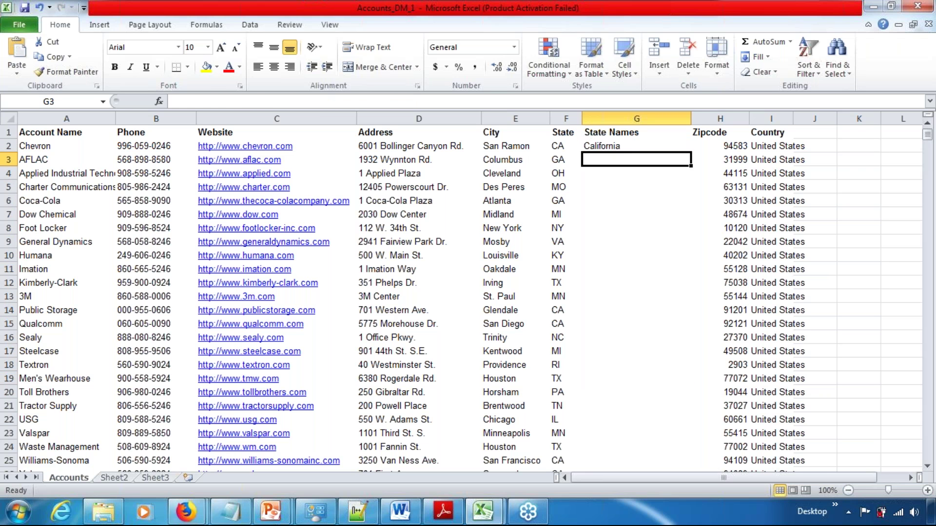
# Step: Fill G2's lookup formula down one row into G3
pyautogui.press('Up')
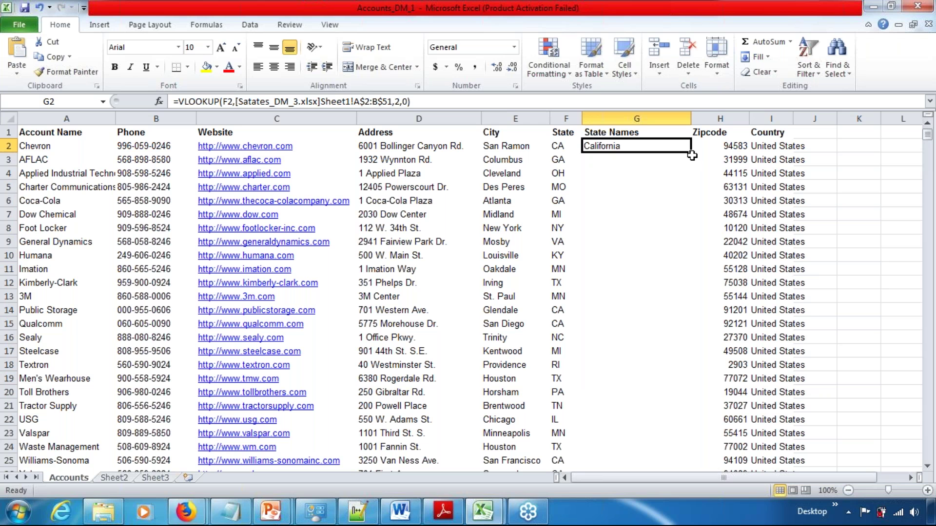
pyautogui.moveTo(690, 152); pyautogui.dragTo(693, 173)
pyautogui.click(615, 158)
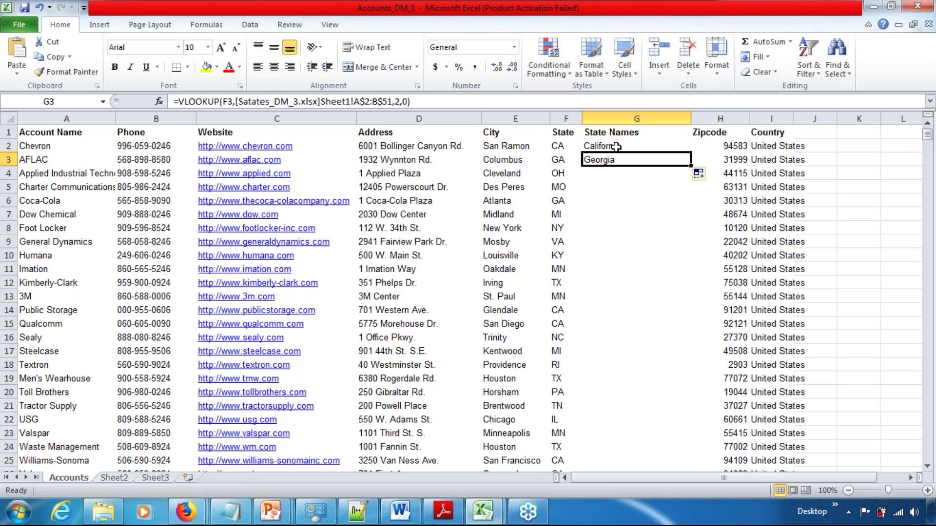
# Step: Compare the formulas in G2 and G3, examining their lookup value and table array references
pyautogui.click(615, 147)
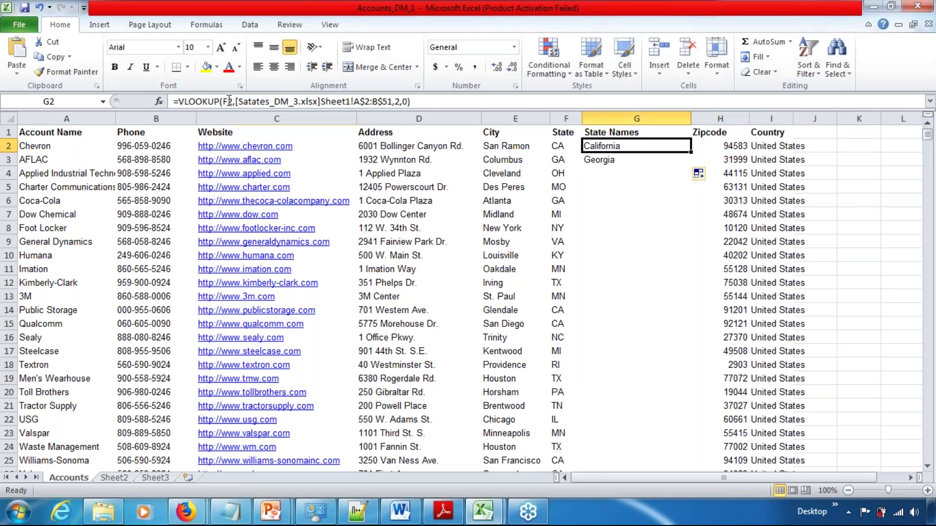
pyautogui.moveTo(234, 101); pyautogui.dragTo(222, 101)
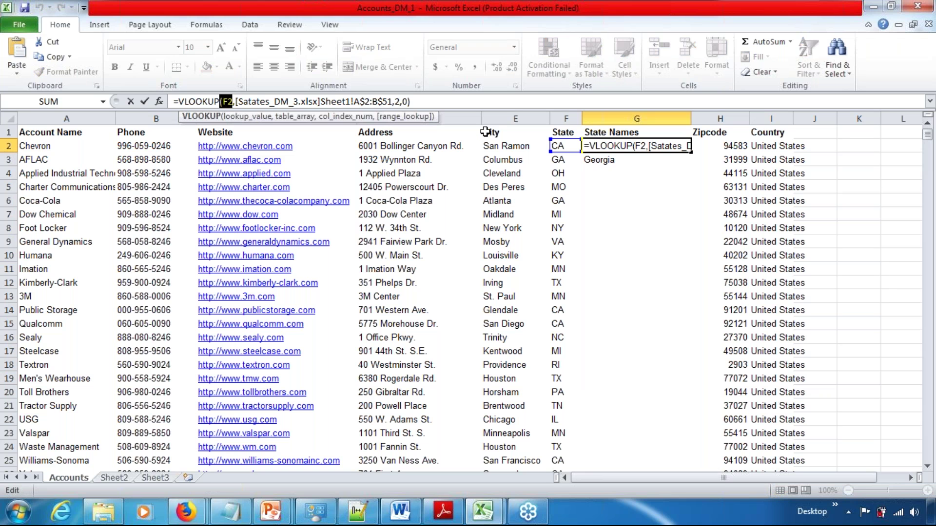
pyautogui.press('Return')
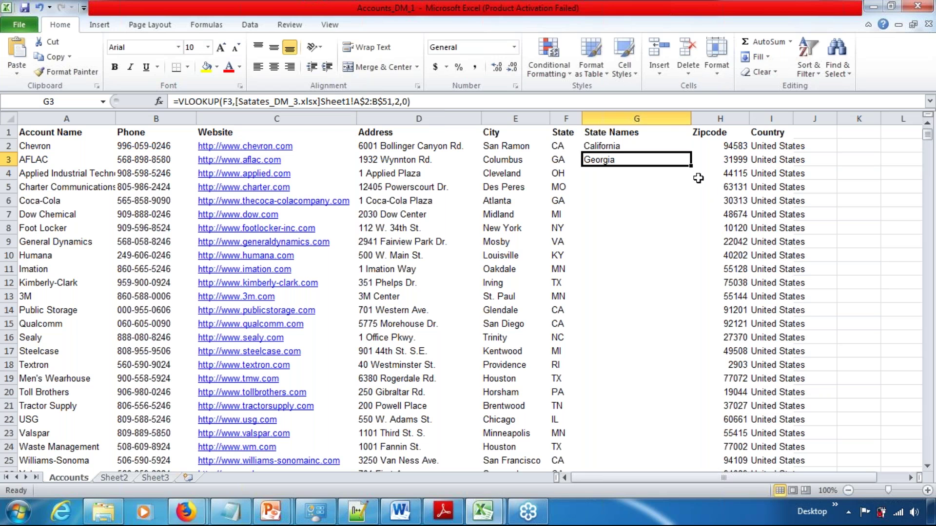
pyautogui.click(685, 143)
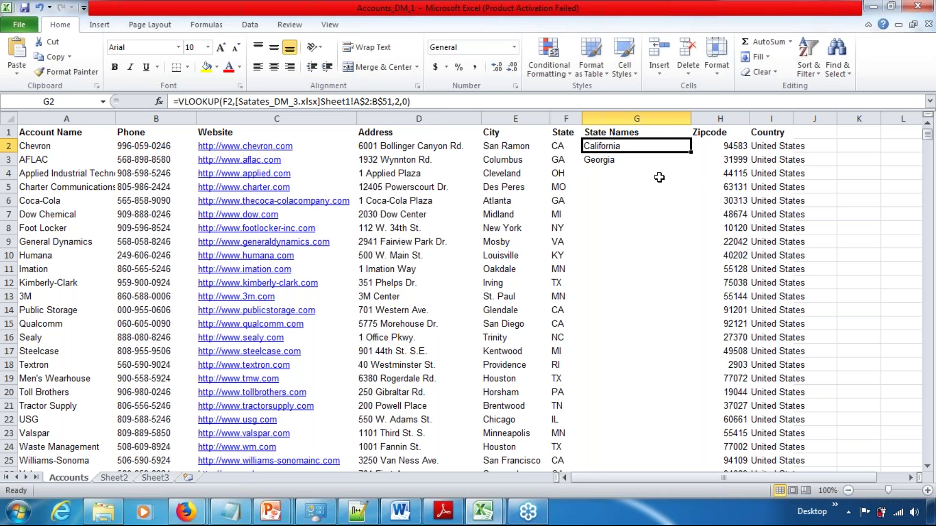
pyautogui.click(630, 159)
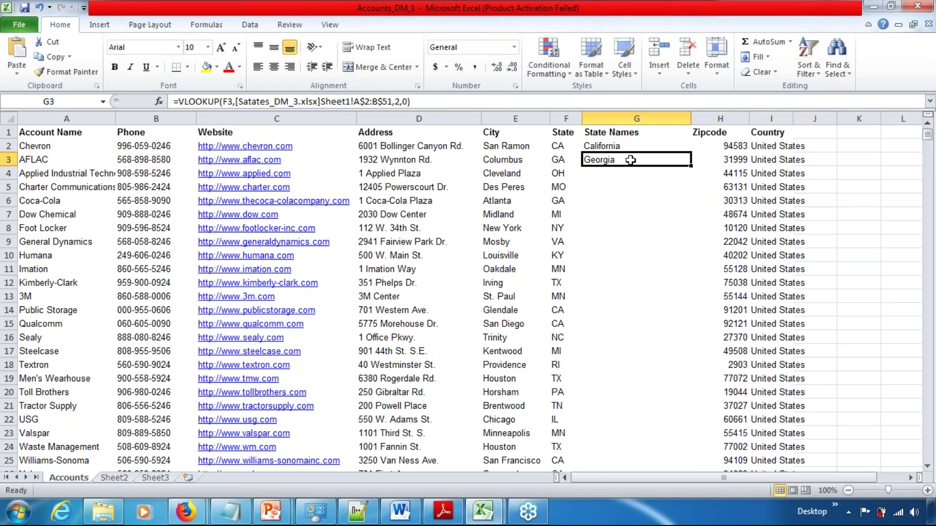
pyautogui.click(627, 147)
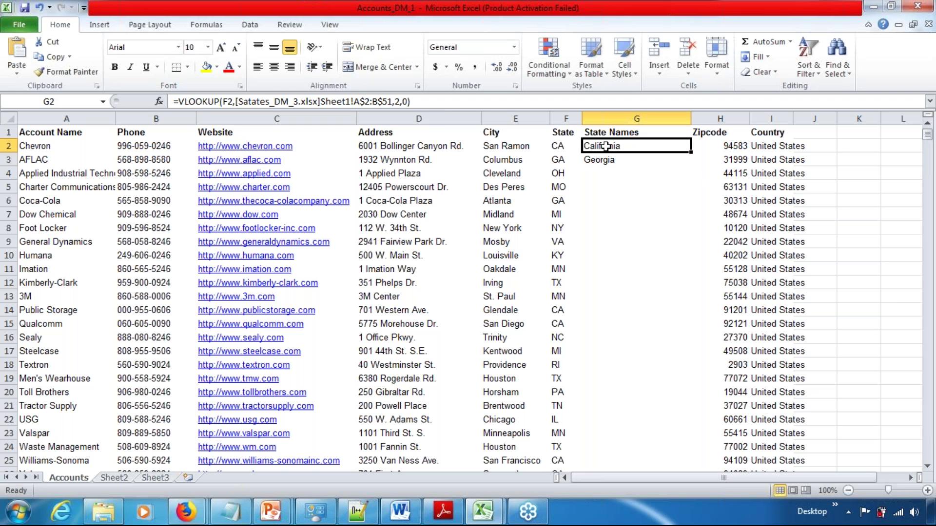
pyautogui.click(576, 145)
pyautogui.click(632, 157)
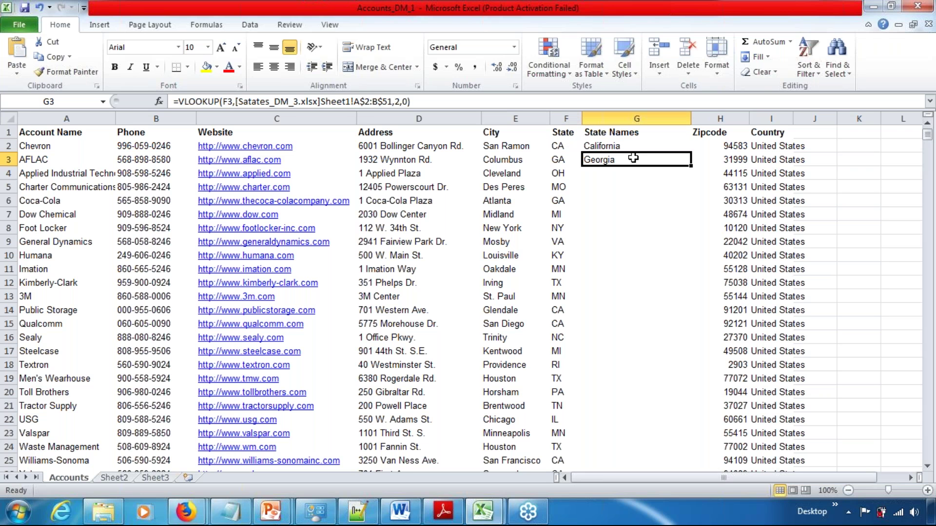
pyautogui.click(573, 162)
pyautogui.click(637, 147)
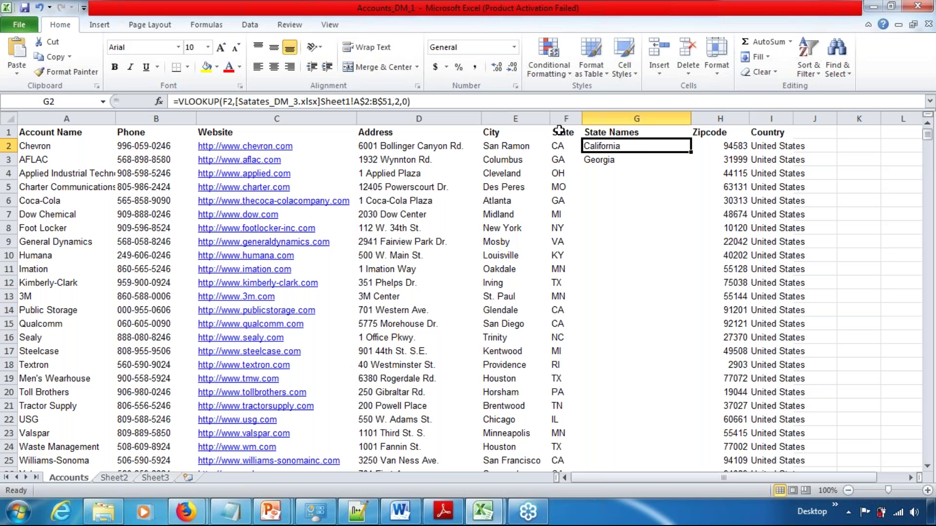
pyautogui.click(357, 101)
pyautogui.moveTo(357, 100); pyautogui.dragTo(396, 100)
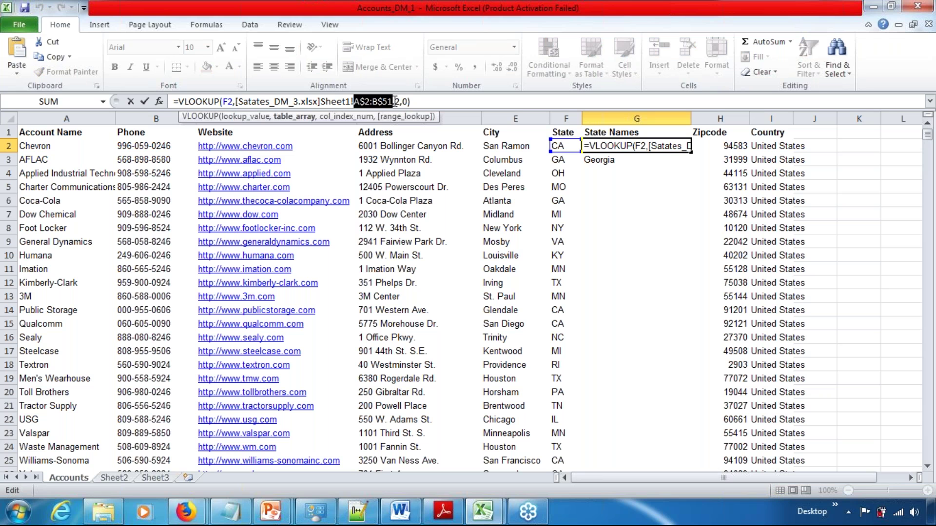
pyautogui.hotkey('ctrl', 'Return')
# Step: Clear the lookup formulas from State Names cells G3 and G2
pyautogui.press('Down')
pyautogui.press('Delete')
pyautogui.press('Up')
pyautogui.hotkey('ctrl', 'Left')
pyautogui.press('Right')
pyautogui.press('Right')
pyautogui.press('Right')
pyautogui.press('Right')
pyautogui.press('Right')
pyautogui.press('Right')
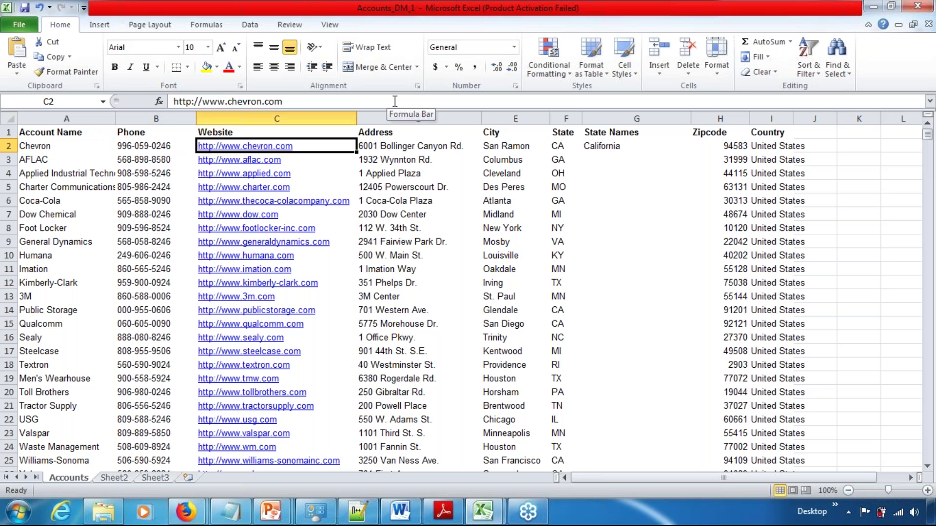
pyautogui.press('Delete')
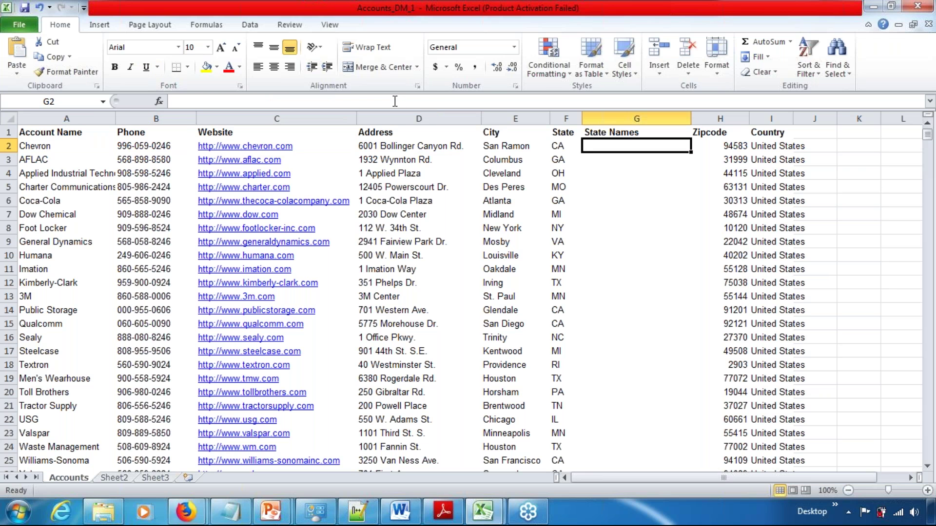
# Step: Start a VLOOKUP formula in cell G2 with the state abbreviation in F2 as the lookup value
pyautogui.write('=vlooku')
pyautogui.press('Tab')
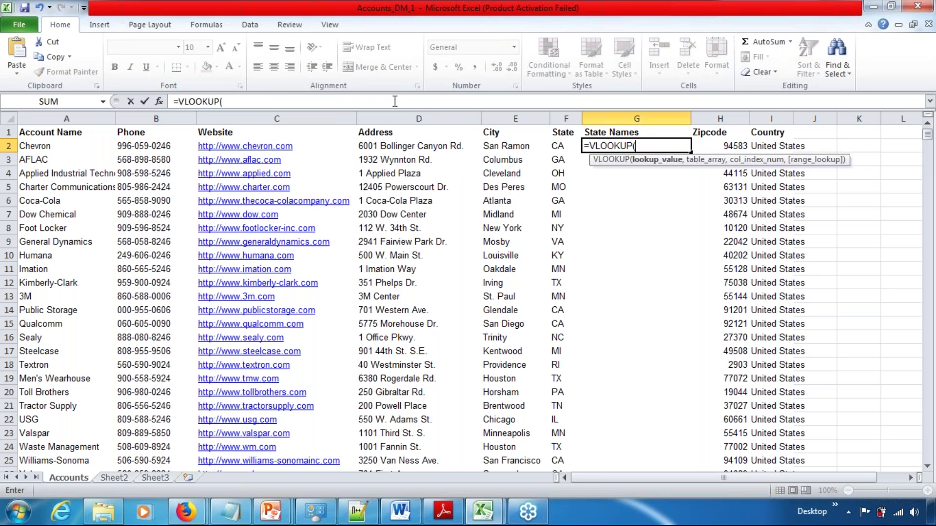
pyautogui.press('Left')
pyautogui.write(',')
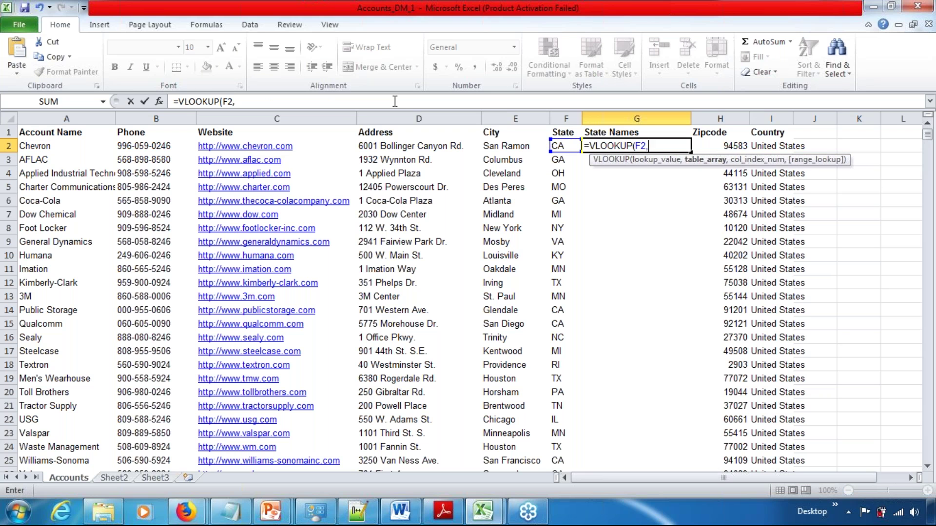
# Step: Set the formula's table array to Sheet1 range A$2:B$51 in Satates_DM_3, locking only the rows, and return to Accounts_DM_1
pyautogui.hotkey('alt', 'Tab')
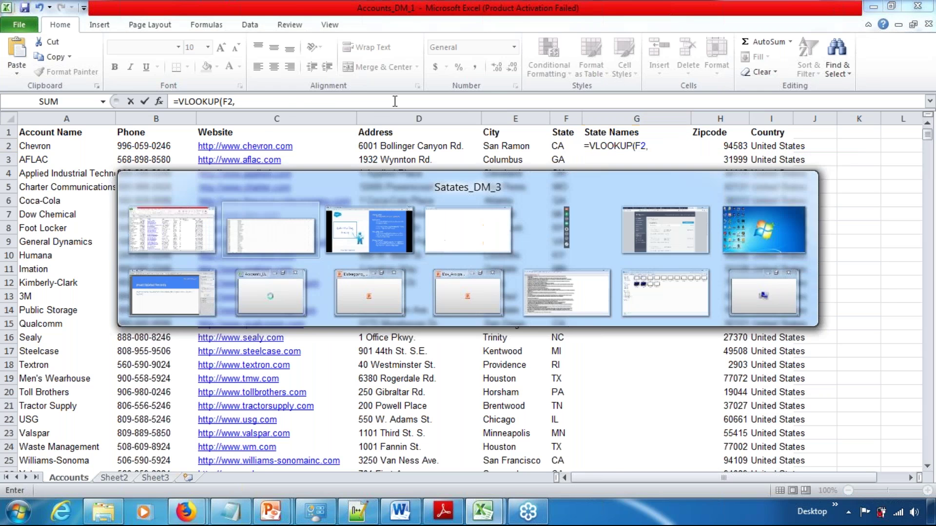
pyautogui.click(50, 190)
pyautogui.hotkey('ctrl', 'Up')
pyautogui.press('Down')
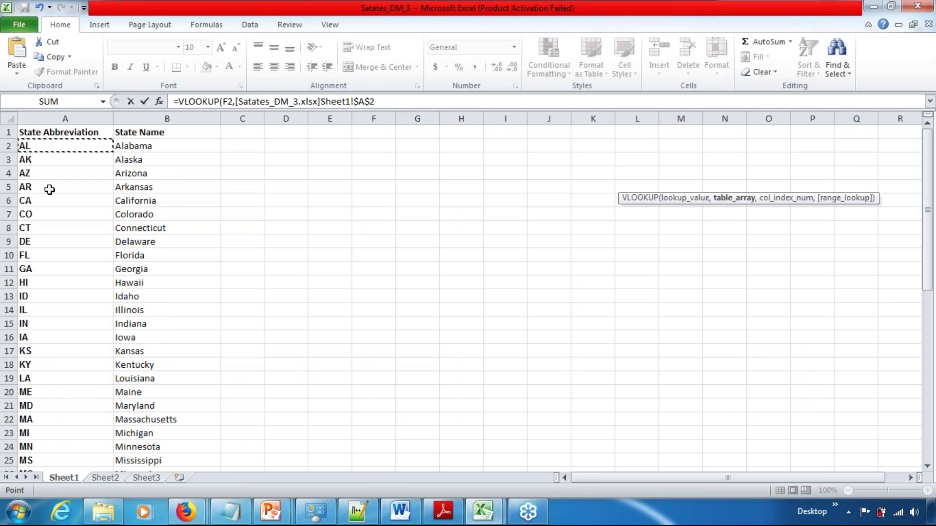
pyautogui.hotkey('ctrl', 'shift', 'Down')
pyautogui.hotkey('ctrl', 'shift', 'Right')
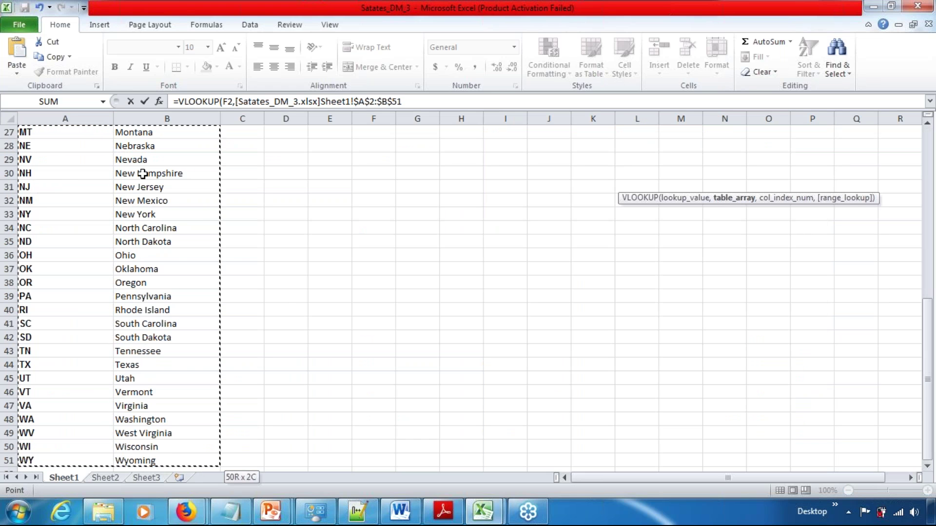
pyautogui.press('F4')
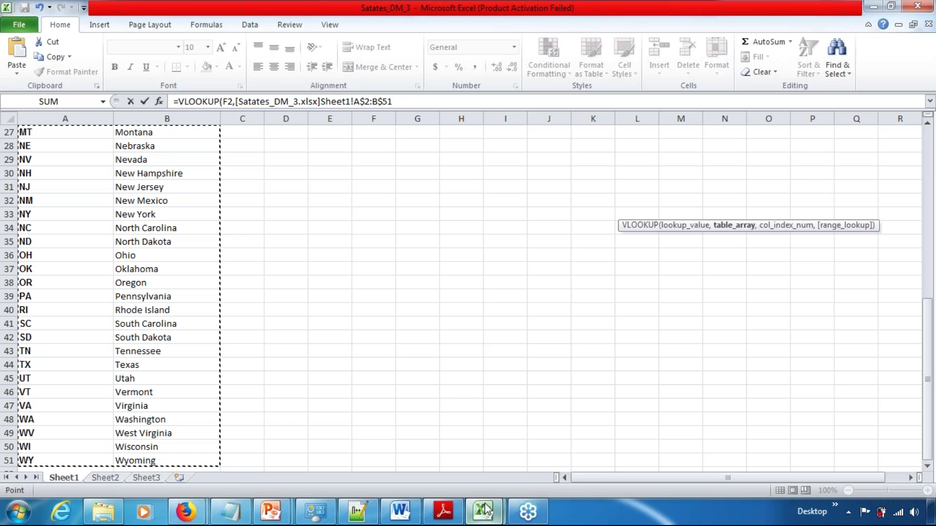
pyautogui.moveTo(485, 510)
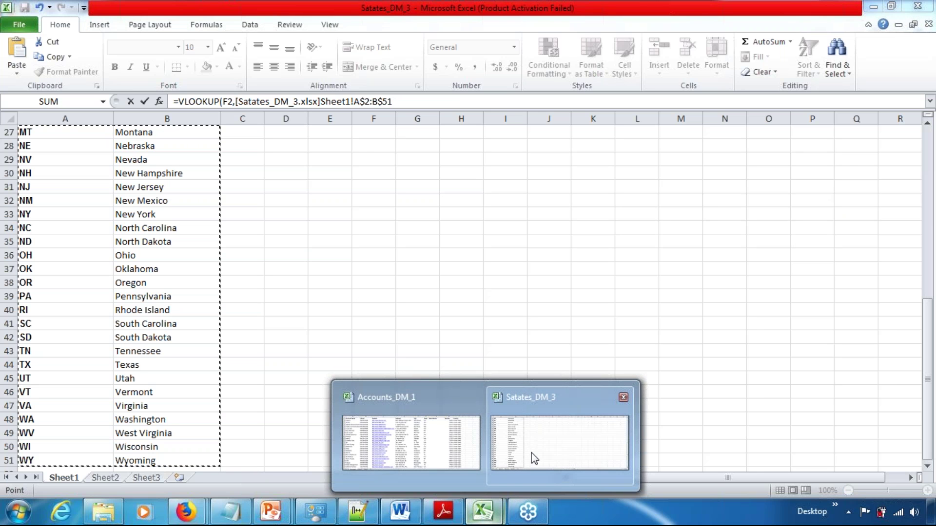
pyautogui.click(411, 442)
pyautogui.write(',')
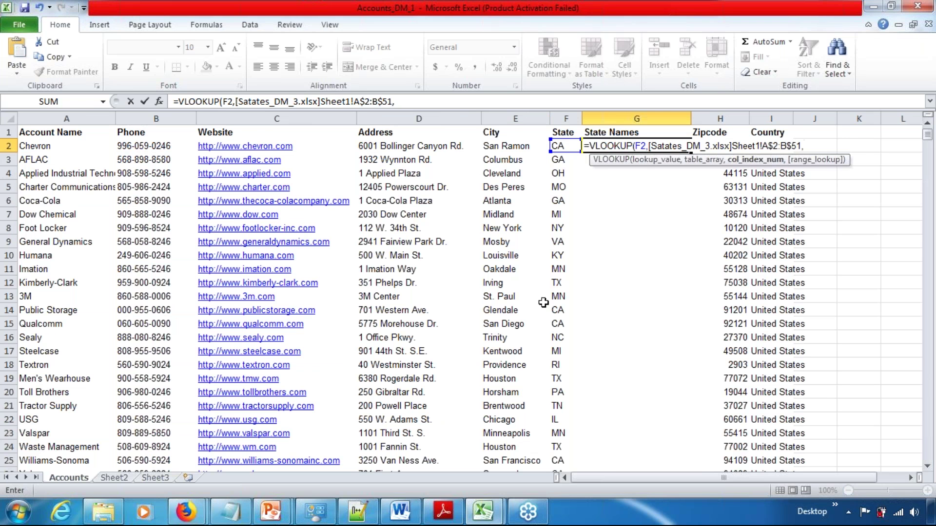
# Step: Complete the G2 VLOOKUP with column index 2 and range lookup 0 for an exact match
pyautogui.hotkey('ctrl', 'F6')
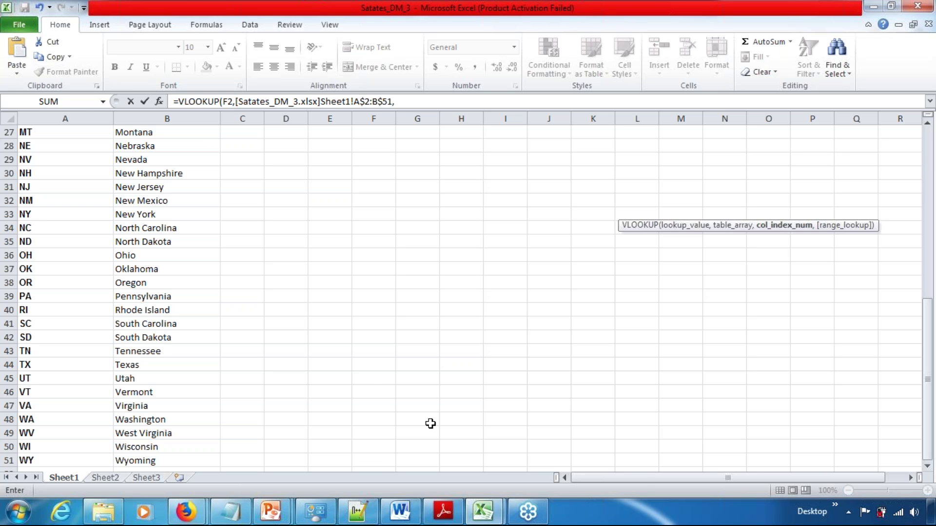
pyautogui.moveTo(502, 522)
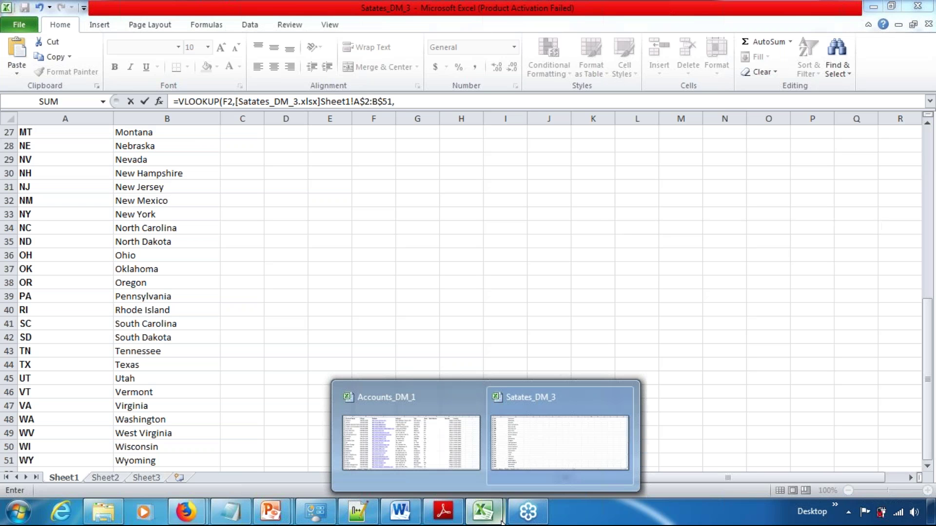
pyautogui.click(569, 467)
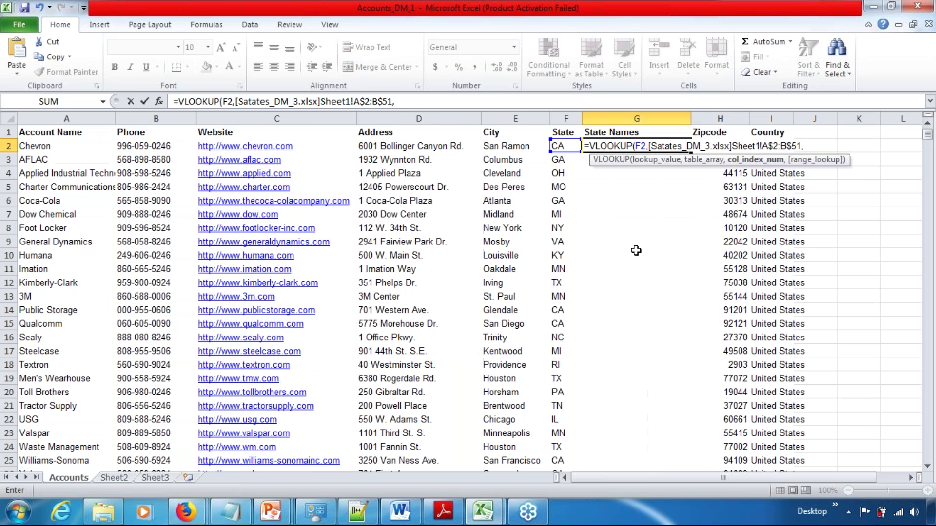
pyautogui.write('2,0')
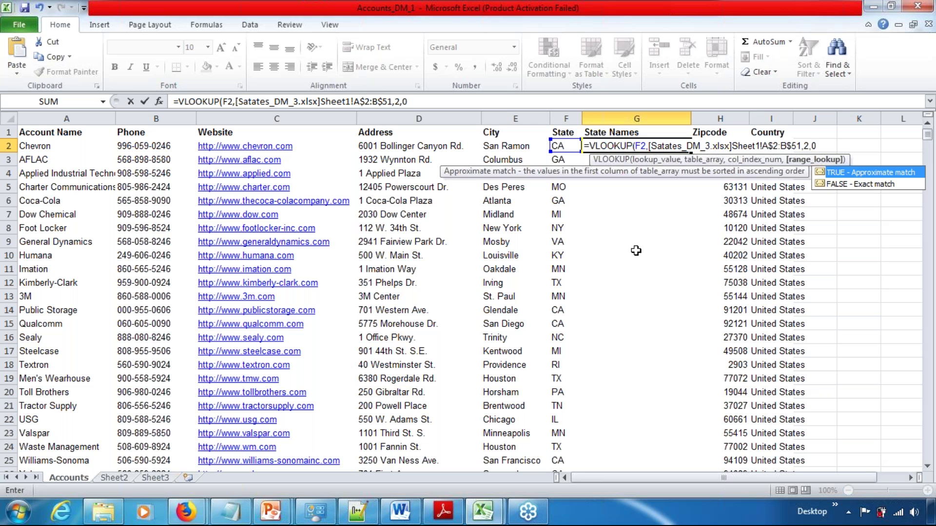
pyautogui.click(875, 185)
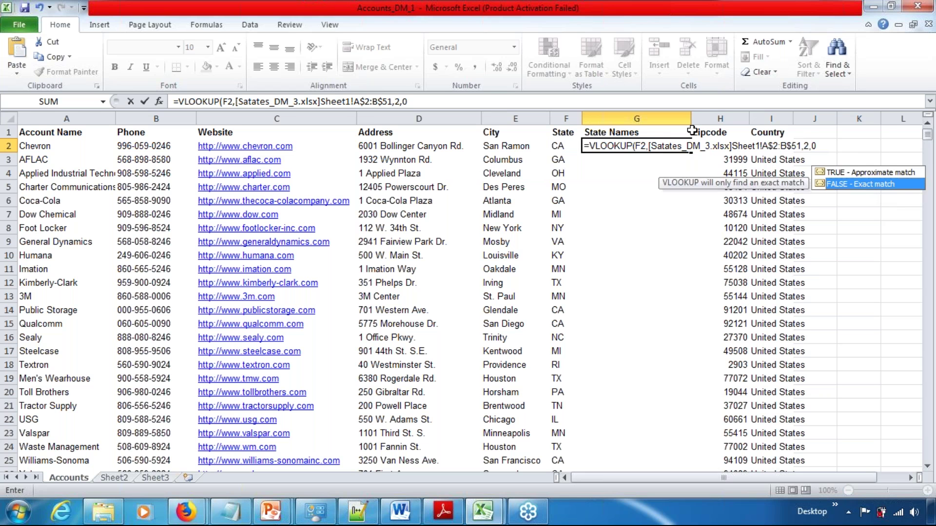
pyautogui.press('F2')
pyautogui.write(')')
pyautogui.press('Return')
# Step: Fill G2's lookup formula down the whole State Names column
pyautogui.press('Left')
pyautogui.hotkey('ctrl', 'Down')
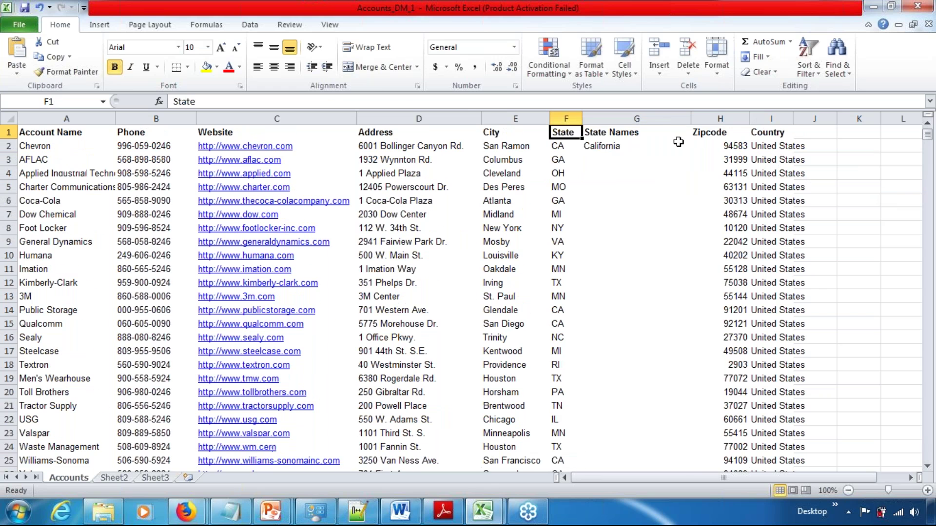
pyautogui.hotkey('ctrl', 'Up')
pyautogui.click(664, 145)
pyautogui.doubleClick(691, 152)
pyautogui.doubleClick(690, 152)
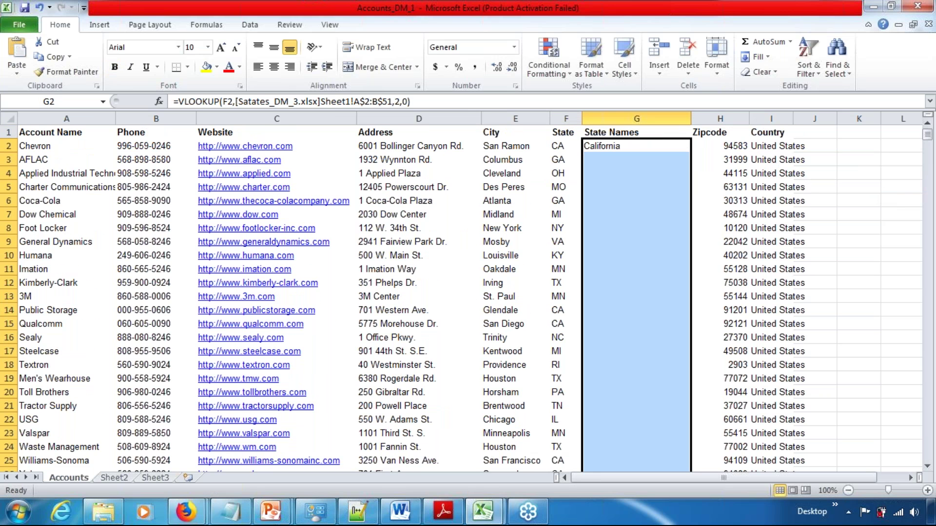
pyautogui.click(660, 220)
pyautogui.hotkey('ctrl', 'Up')
pyautogui.press('Down')
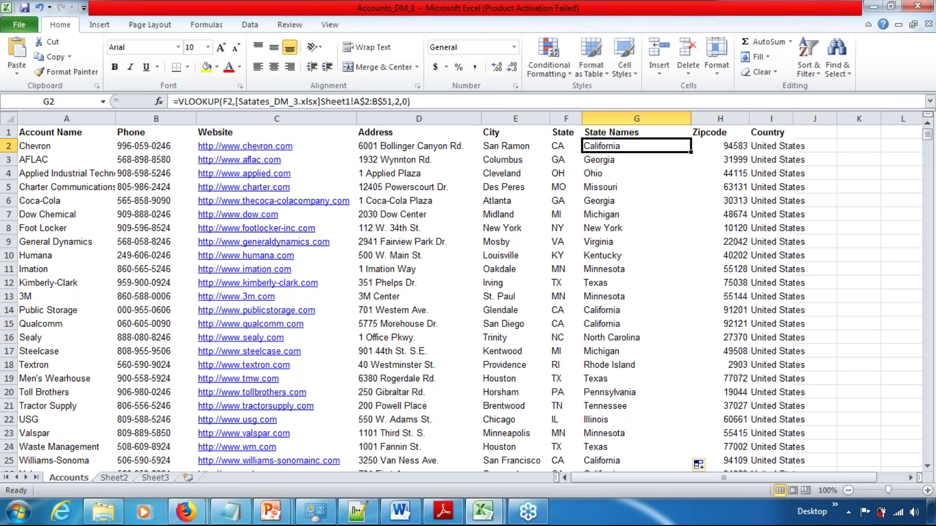
# Step: Clear all lookup formulas from the State Names column, from G2 down
pyautogui.hotkey('alt', 'Tab')
pyautogui.hotkey('alt', 'Tab')
pyautogui.hotkey('alt', 'Tab')
pyautogui.hotkey('alt', 'Tab')
pyautogui.press('Up')
pyautogui.press('Down')
pyautogui.hotkey('ctrl', 'shift', 'Down')
pyautogui.press('Delete')
pyautogui.press('Home')
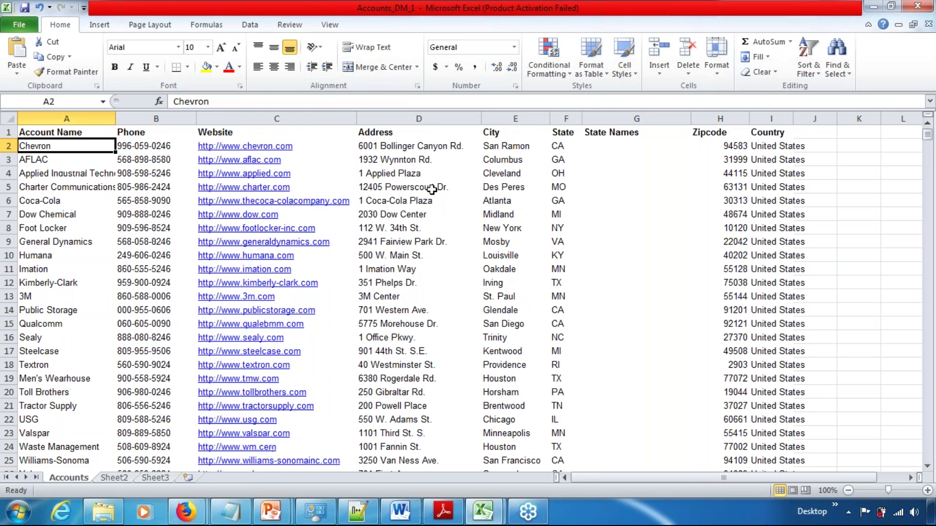
pyautogui.press('Up')
# Step: Insert two blank columns before the State Name column in the Satates_DM_3 workbook
pyautogui.hotkey('alt', 'Tab')
pyautogui.click(179, 200)
pyautogui.hotkey('ctrl', 'Up')
pyautogui.press('Down')
pyautogui.hotkey('ctrl', 'space')
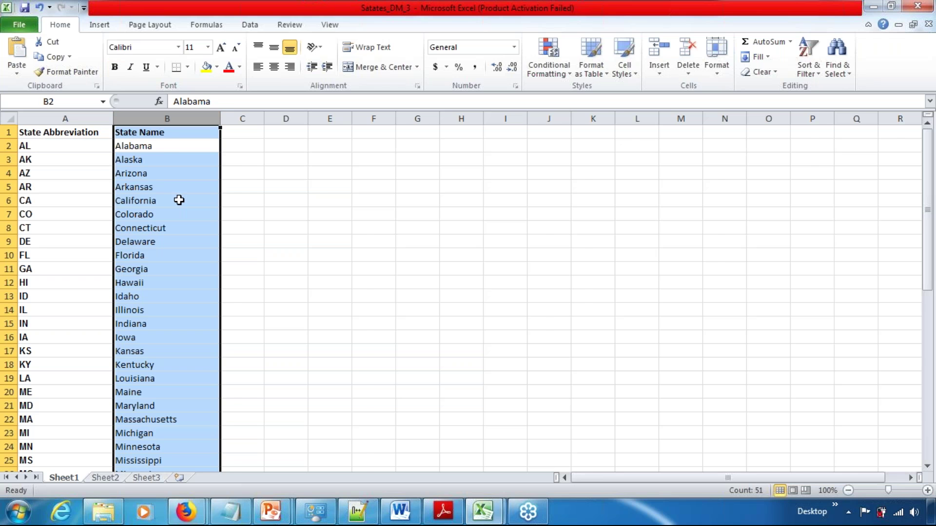
pyautogui.hotkey('ctrl', 'shift', '+')
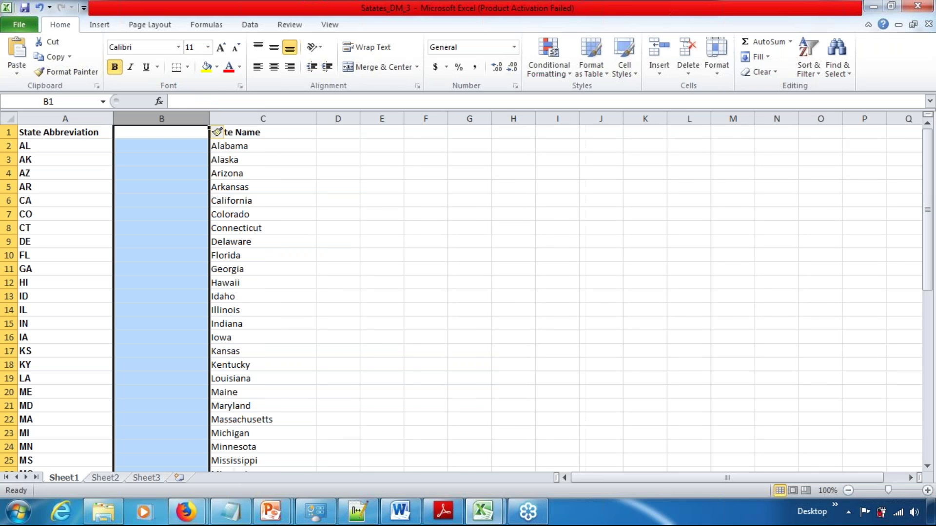
pyautogui.hotkey('ctrl', 'shift', '+')
# Step: Head the two blank columns Sample Value 1 in B1 and Sample Value 2 in C1
pyautogui.press('Up')
pyautogui.press('Down')
pyautogui.press('Up')
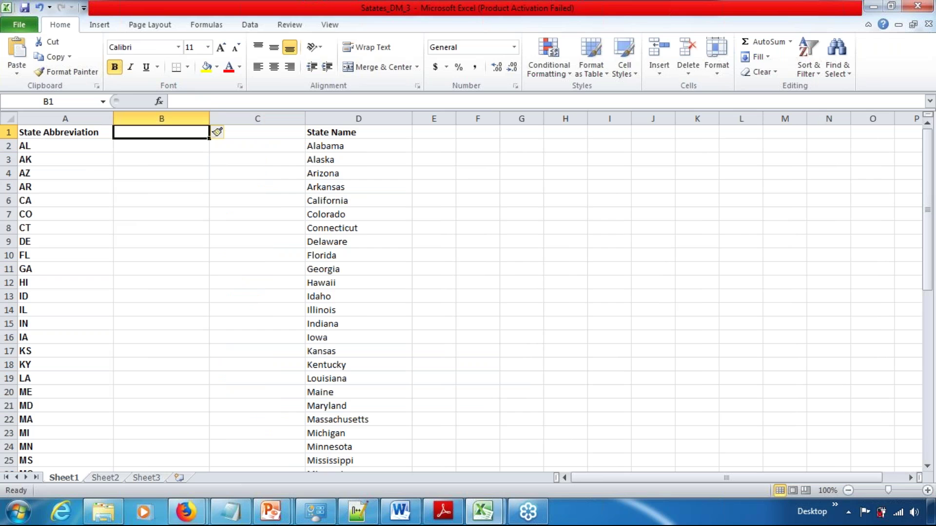
pyautogui.write('Sample Value 1')
pyautogui.press('Return')
pyautogui.press('Left')
pyautogui.press('Right')
pyautogui.press('Right')
pyautogui.press('Up')
pyautogui.write('Sample  Value 2')
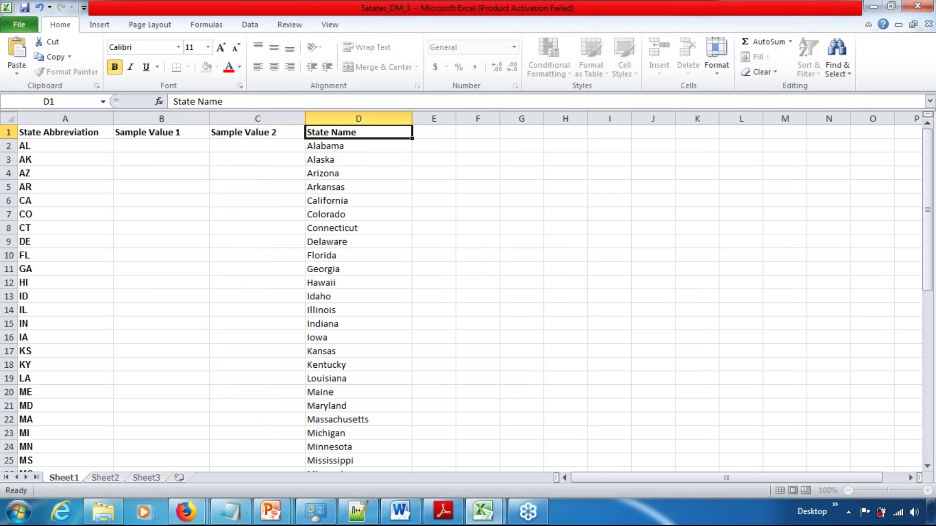
# Step: Enter x in B2 and fill it down the Sample Value 1 column to the last state row
pyautogui.press('Right')
pyautogui.press('Left')
pyautogui.press('Left')
pyautogui.press('Down')
pyautogui.press('Left')
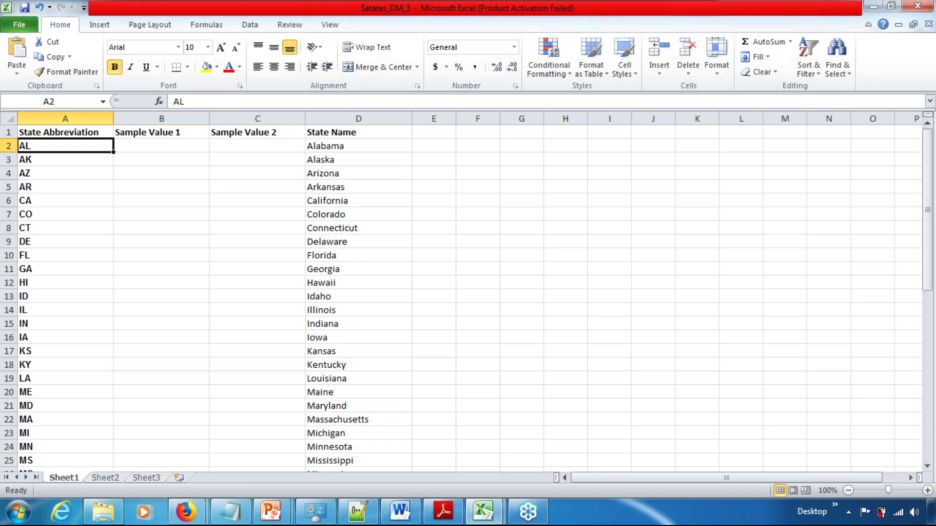
pyautogui.hotkey('ctrl', 'Down')
pyautogui.press('Right')
pyautogui.hotkey('ctrl', 'Up')
pyautogui.press('Down')
pyautogui.write('x')
pyautogui.hotkey('ctrl', 'Right')
pyautogui.press('Home')
pyautogui.hotkey('ctrl', 'Down')
pyautogui.press('Right')
pyautogui.hotkey('ctrl', 'shift', 'Up')
pyautogui.hotkey('ctrl', 'd')
# Step: Enter y in C2 and fill it down the Sample Value 2 column to C50
pyautogui.press('Right')
pyautogui.hotkey('ctrl', 'Up')
pyautogui.press('Down')
pyautogui.write('y')
pyautogui.hotkey('ctrl', 'Right')
pyautogui.press('Left')
pyautogui.press('Left')
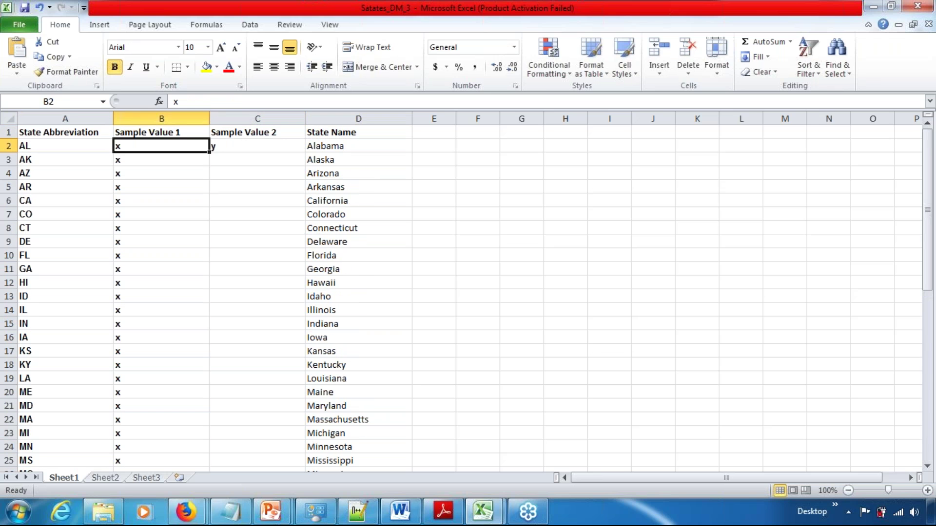
pyautogui.hotkey('ctrl', 'Down')
pyautogui.press('Right')
pyautogui.hotkey('ctrl', 'shift', 'Up')
pyautogui.hotkey('ctrl', 'd')
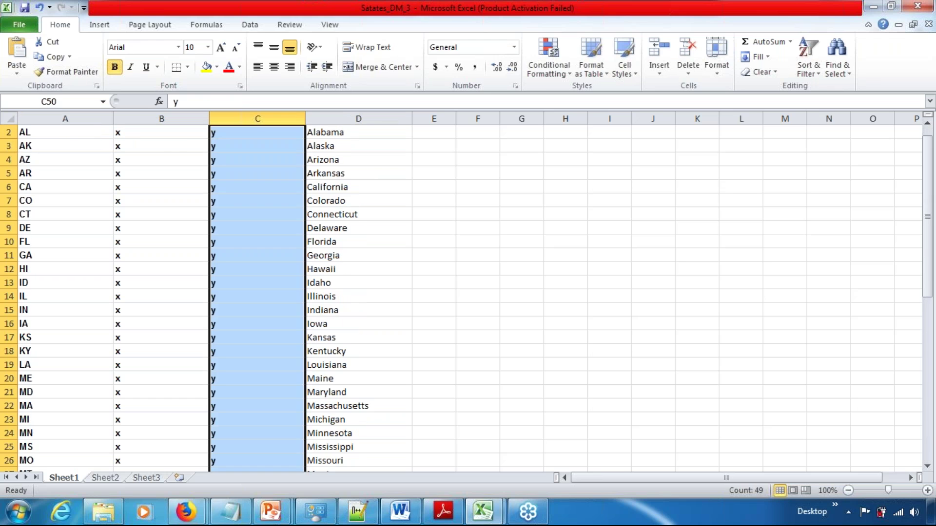
pyautogui.hotkey('ctrl', 'Home')
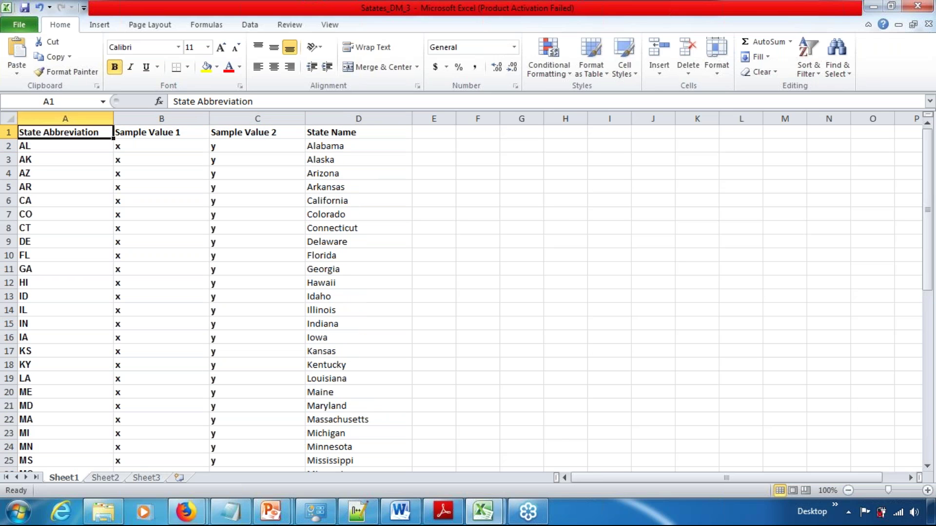
# Step: Start a VLOOKUP formula in G2 of Accounts_DM_1 with the state abbreviation in F2 as the lookup value
pyautogui.hotkey('alt', 'Tab')
pyautogui.press('Right')
pyautogui.press('Right')
pyautogui.press('Right')
pyautogui.press('Right')
pyautogui.press('Right')
pyautogui.press('Right')
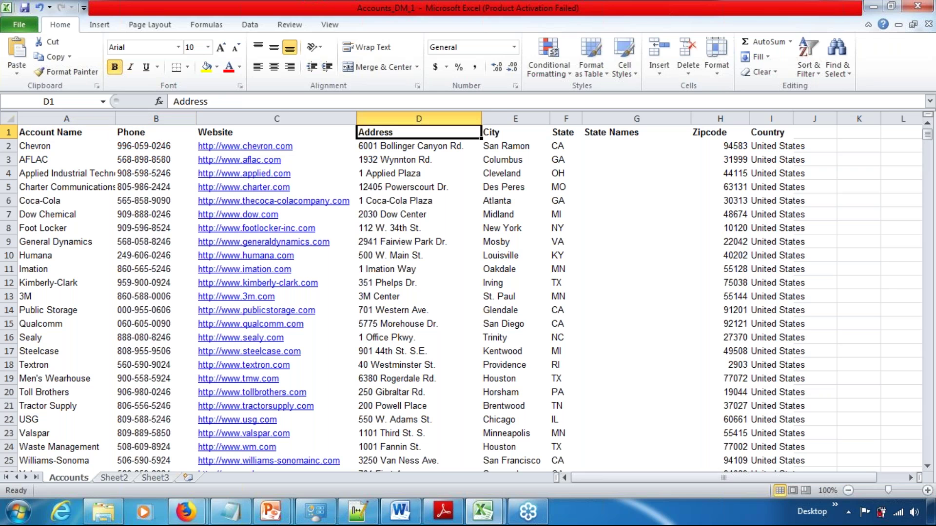
pyautogui.press('Down')
pyautogui.write('=vloo')
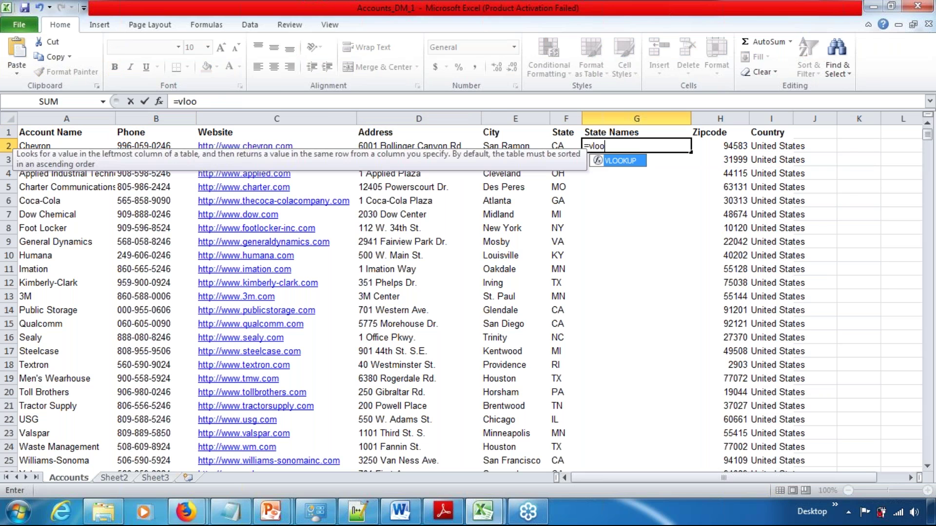
pyautogui.press('Tab')
pyautogui.press('Left')
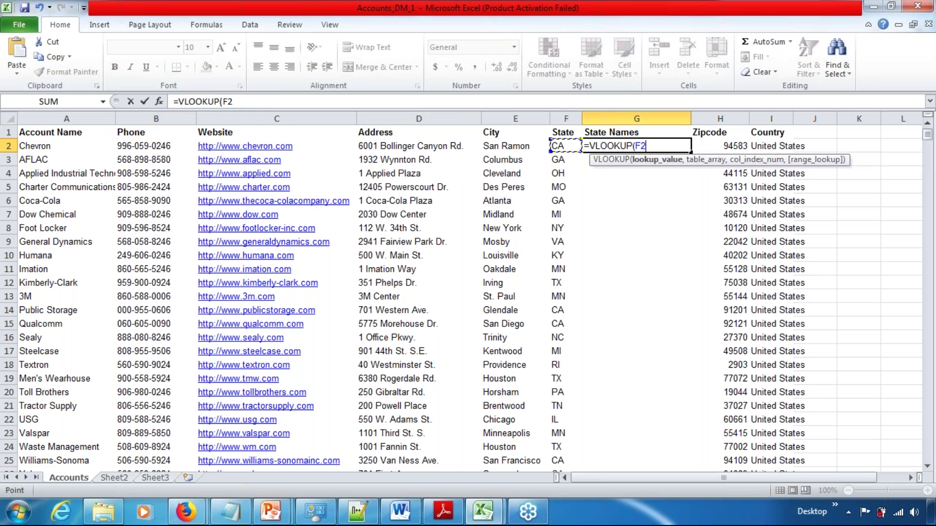
pyautogui.write(',')
# Step: Set the table array to Sheet1 range A$1:D$51 in Satates_DM_3 with locked rows, and return to Accounts_DM_1
pyautogui.hotkey('alt', 'Tab')
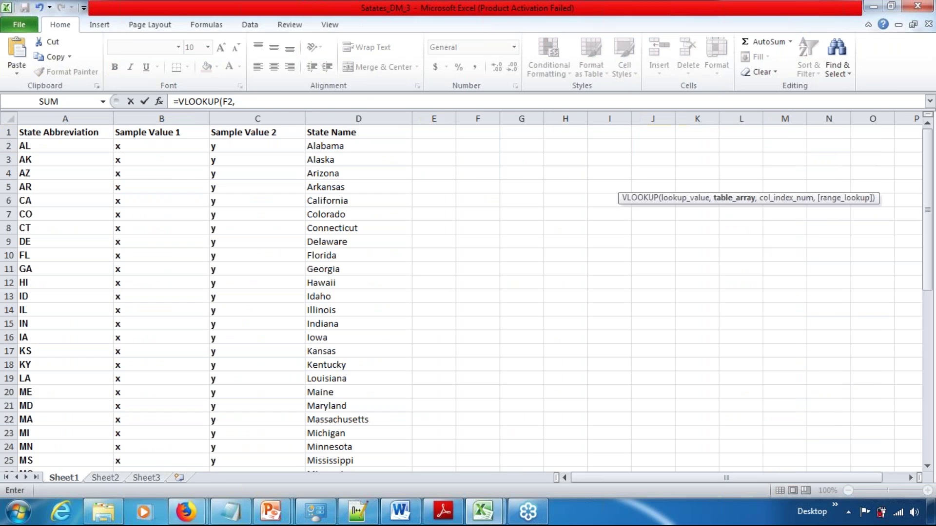
pyautogui.hotkey('ctrl', 'shift', 'Down')
pyautogui.moveTo(112, 466); pyautogui.dragTo(411, 465)
pyautogui.press('F4')
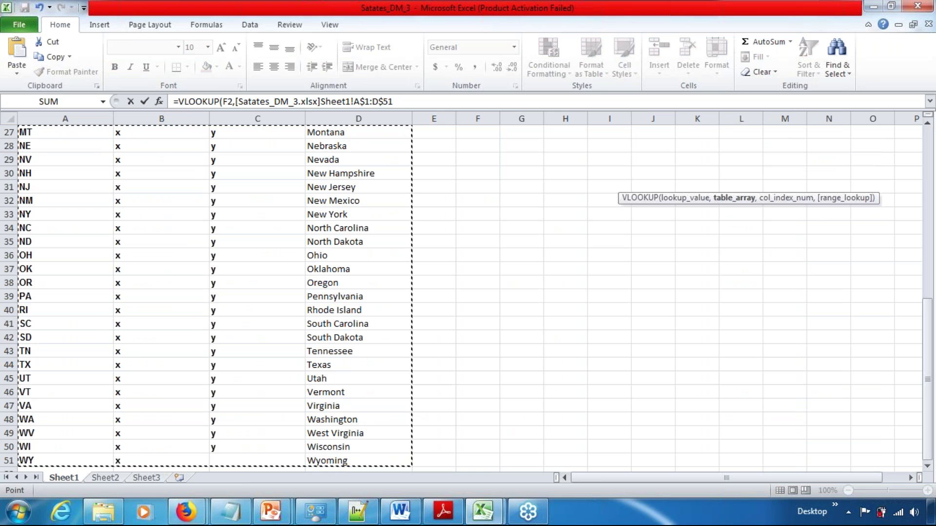
pyautogui.hotkey('alt', 'Tab')
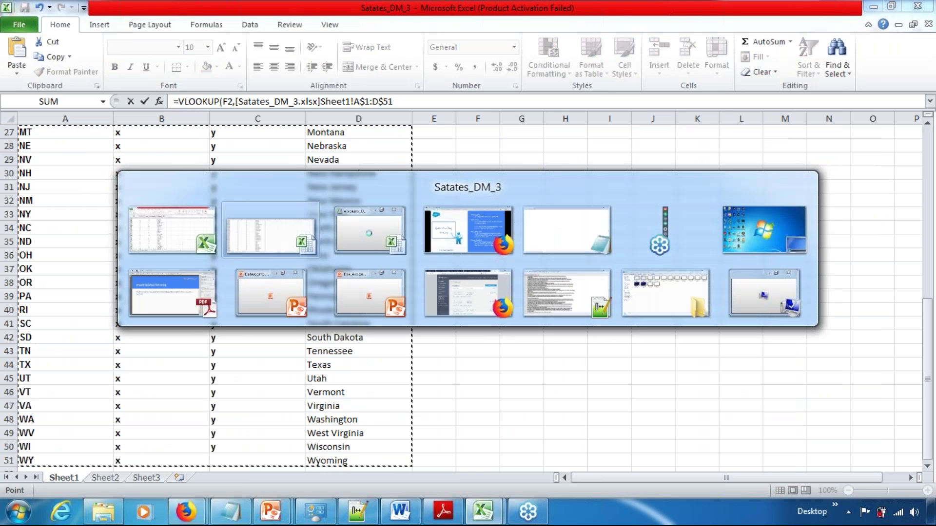
pyautogui.write(',')
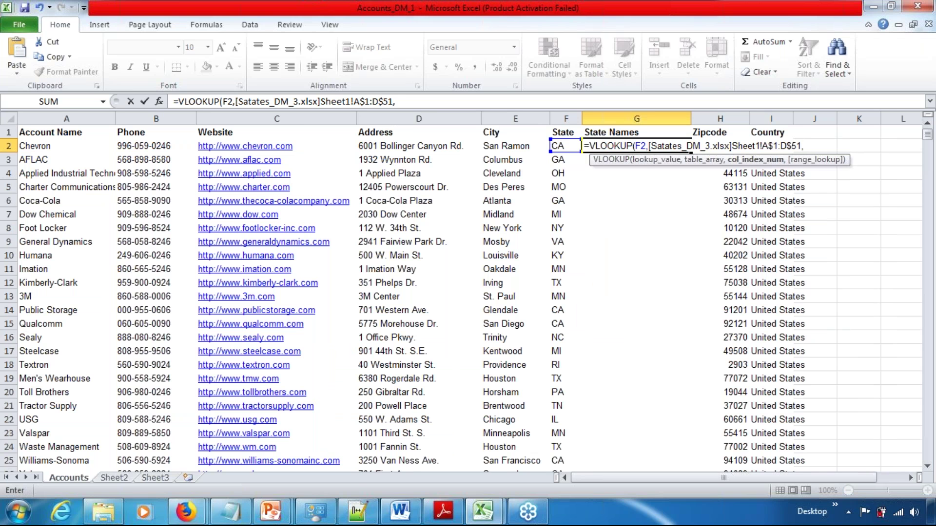
# Step: Complete the G2 VLOOKUP with column index 4 and range lookup 0
pyautogui.write('4,')
pyautogui.press('Return')
# Step: Fill G2's lookup formula down the State Names column to G996
pyautogui.press('Left')
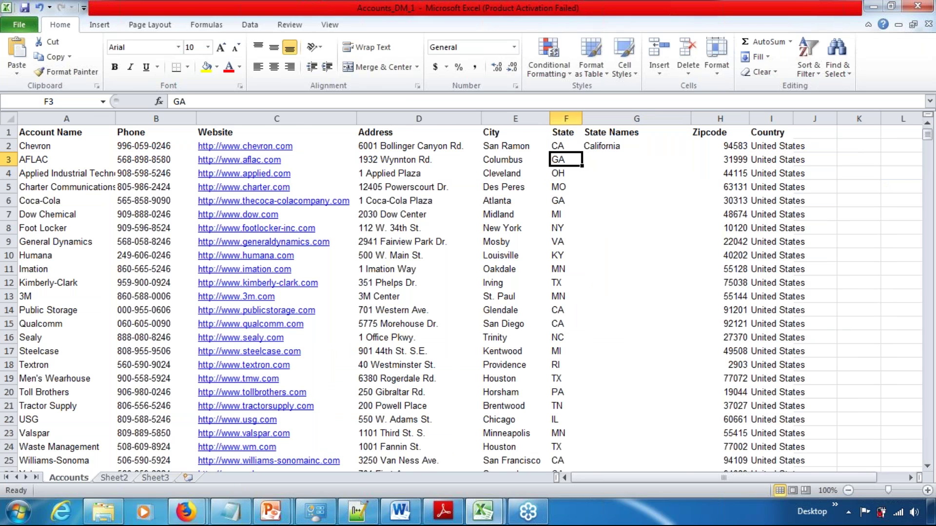
pyautogui.hotkey('ctrl', 'Down')
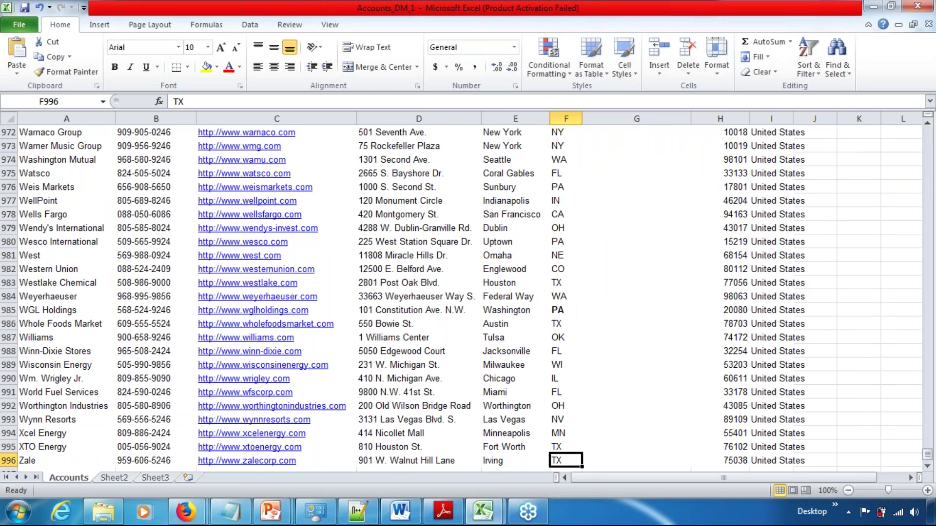
pyautogui.press('Right')
pyautogui.hotkey('ctrl', 'shift', 'Up')
pyautogui.hotkey('ctrl', 'd')
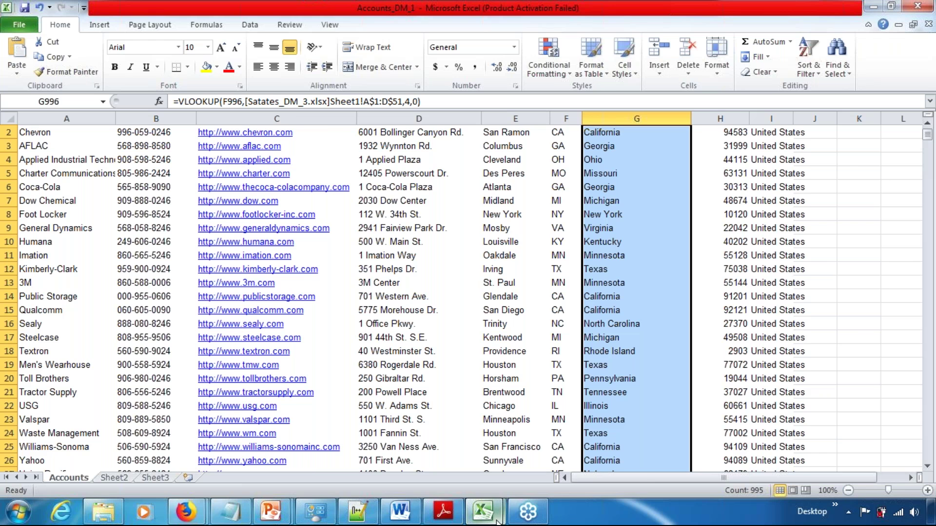
# Step: Review the Satates_DM_3 lookup table, examining the State Abbreviation column and the position of the State Name column
pyautogui.hotkey('alt', 'Tab')
pyautogui.click(332, 175)
pyautogui.hotkey('ctrl', 'Up')
pyautogui.press('Left')
pyautogui.press('Left')
pyautogui.press('Left')
pyautogui.press('Down')
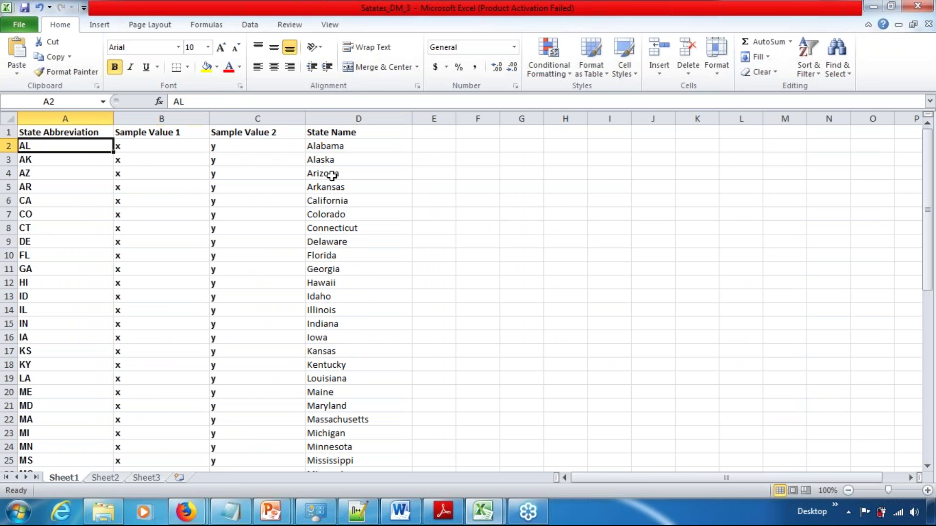
pyautogui.hotkey('ctrl', 'shift', 'Down')
pyautogui.hotkey('ctrl', 'Up')
pyautogui.press('Down')
pyautogui.hotkey('ctrl', 'shift', 'Down')
pyautogui.hotkey('ctrl', 'Up')
pyautogui.press('Down')
pyautogui.press('Right')
pyautogui.press('Right')
pyautogui.press('Right')
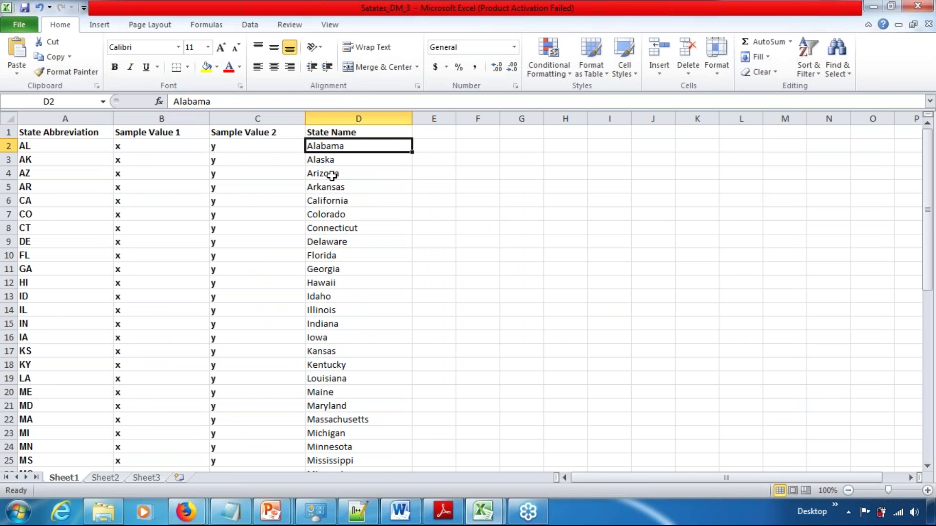
# Step: Return to Accounts_DM_1 and review the filled State Names column from its header to its last row, ending at G2
pyautogui.hotkey('ctrl', 'Tab')
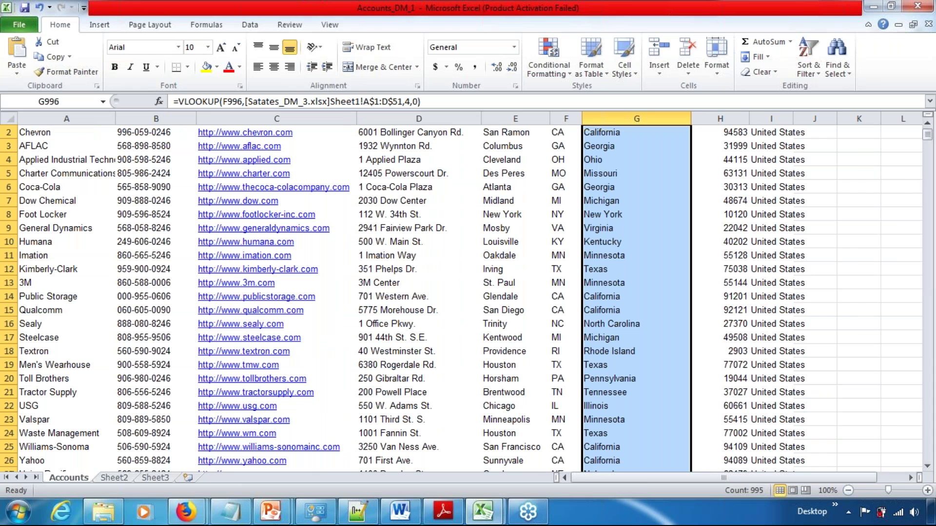
pyautogui.hotkey('ctrl', 'Up')
pyautogui.press('Down')
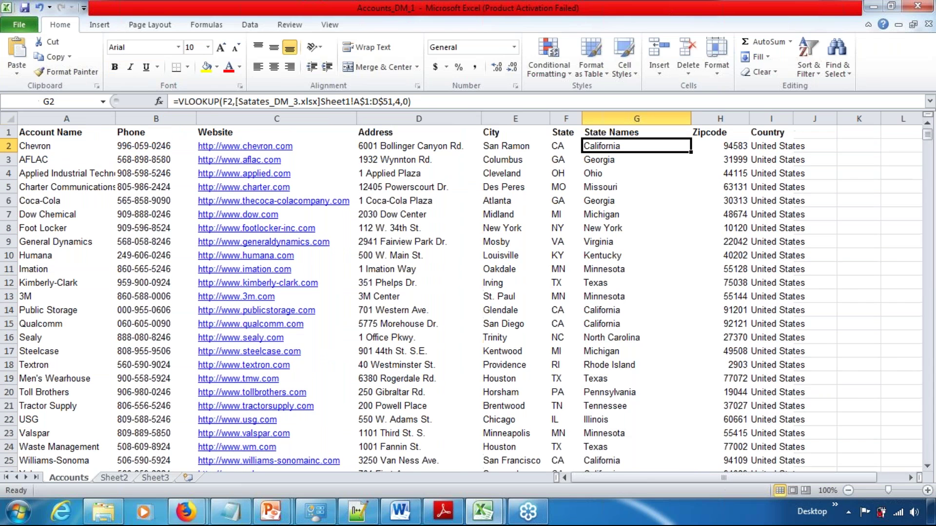
pyautogui.press('Up')
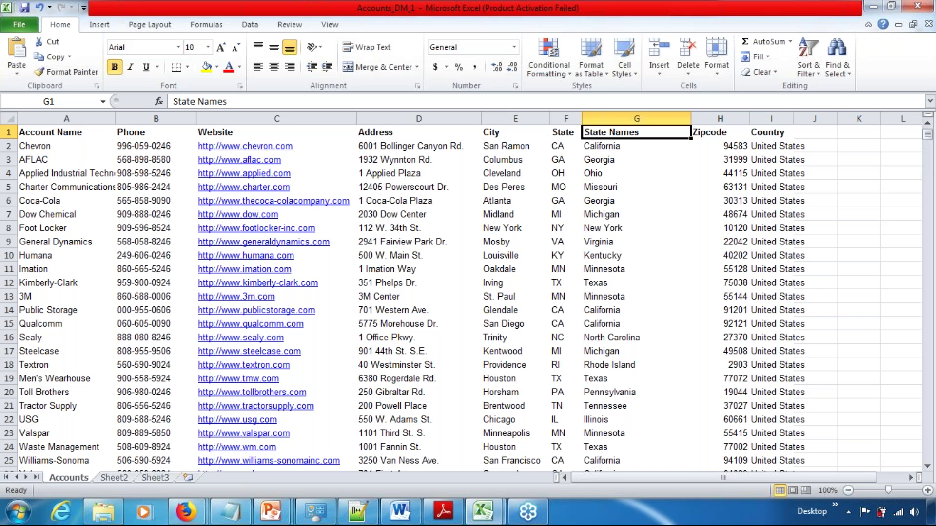
pyautogui.hotkey('ctrl', 'Down')
pyautogui.hotkey('ctrl', 'Up')
pyautogui.press('Down')
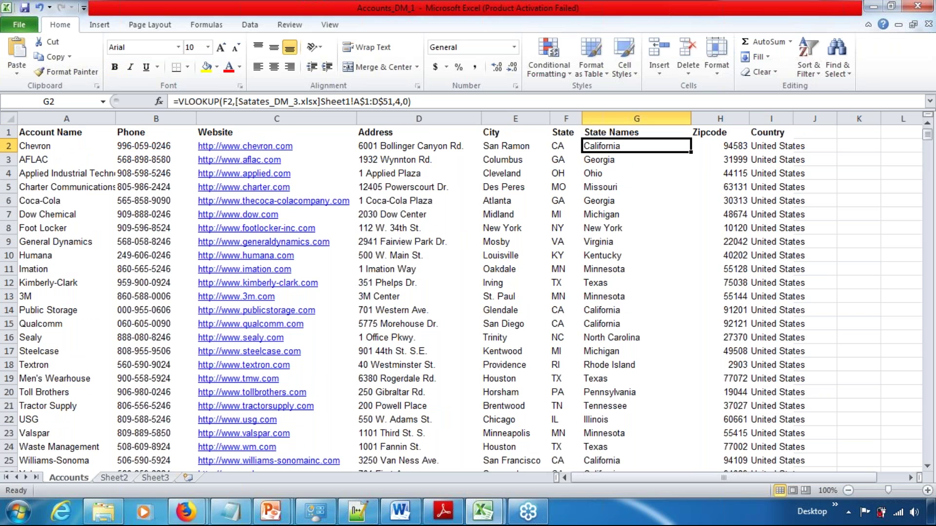
# Step: Replace the VLOOKUP formulas in G2:G996 with their static results by copying the range and using Paste Special with Values in place
pyautogui.hotkey('ctrl', 'shift', 'Down')
pyautogui.hotkey('ctrl', 'c')
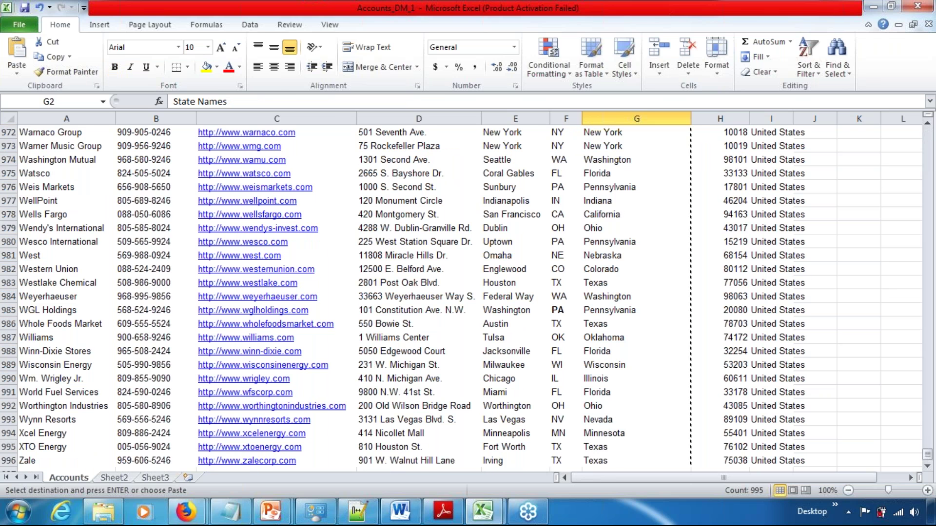
pyautogui.hotkey('ctrl', 'Up')
pyautogui.press('Down')
pyautogui.rightClick(603, 143)
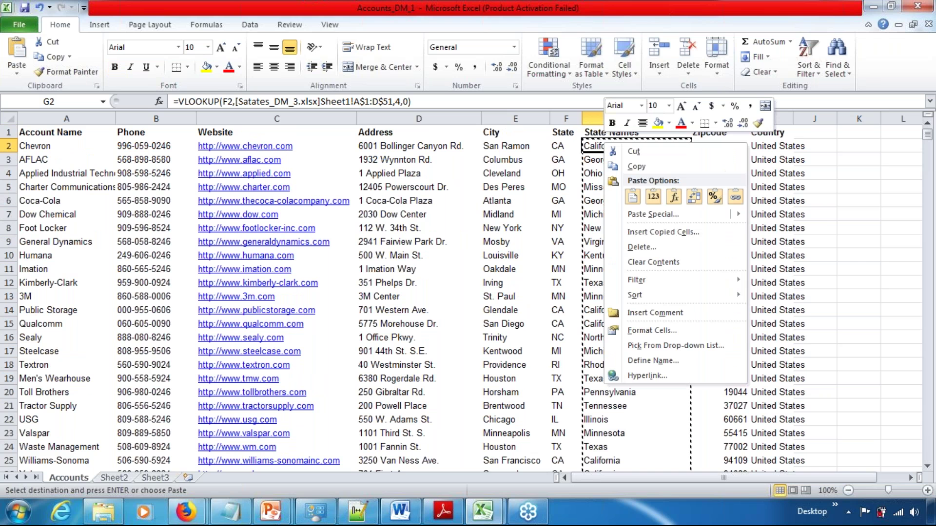
pyautogui.moveTo(637, 217)
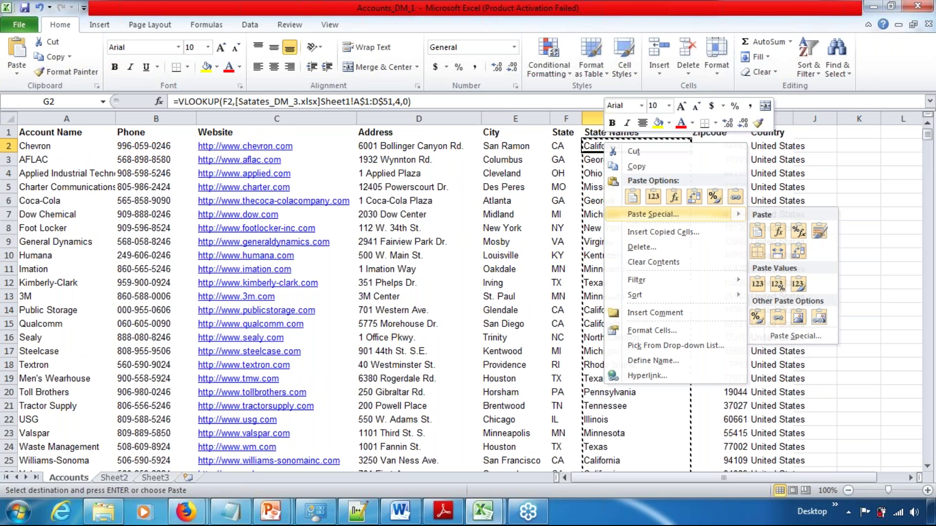
pyautogui.click(653, 214)
pyautogui.press('v')
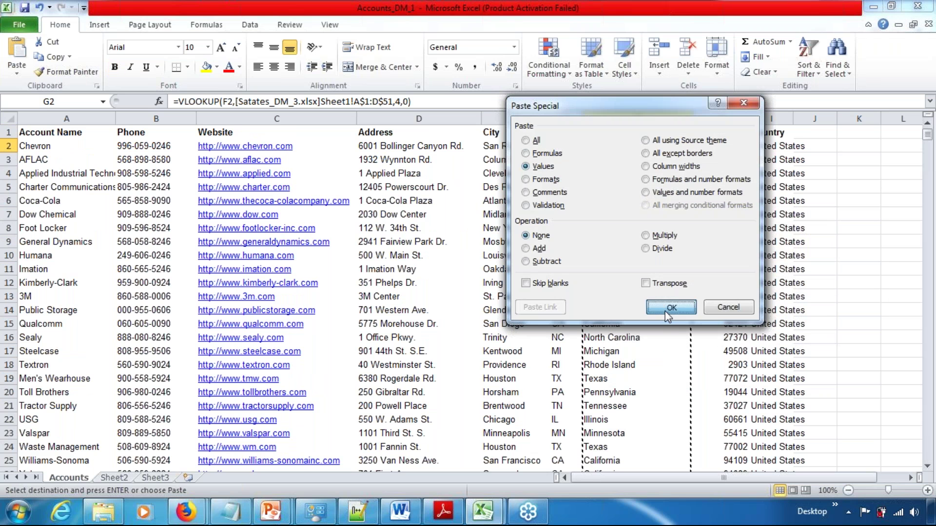
pyautogui.click(670, 307)
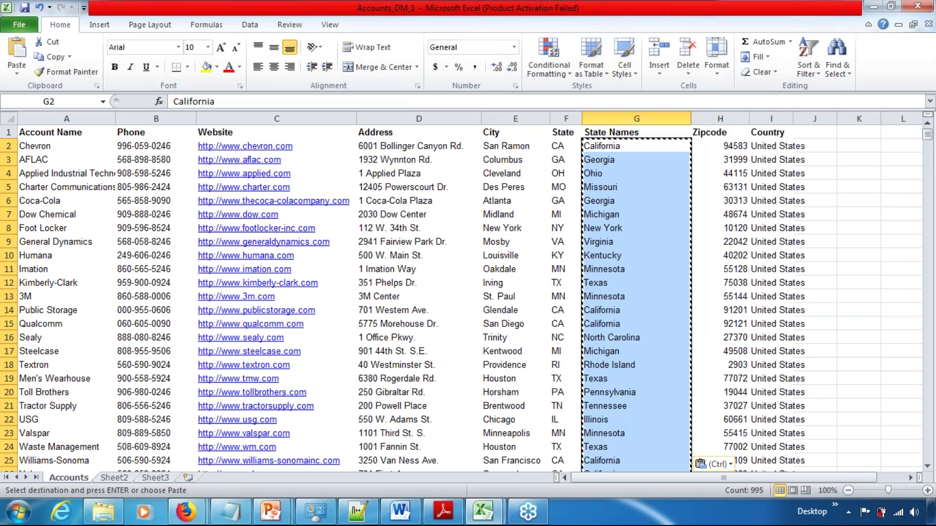
pyautogui.press('Up')
pyautogui.press('Down')
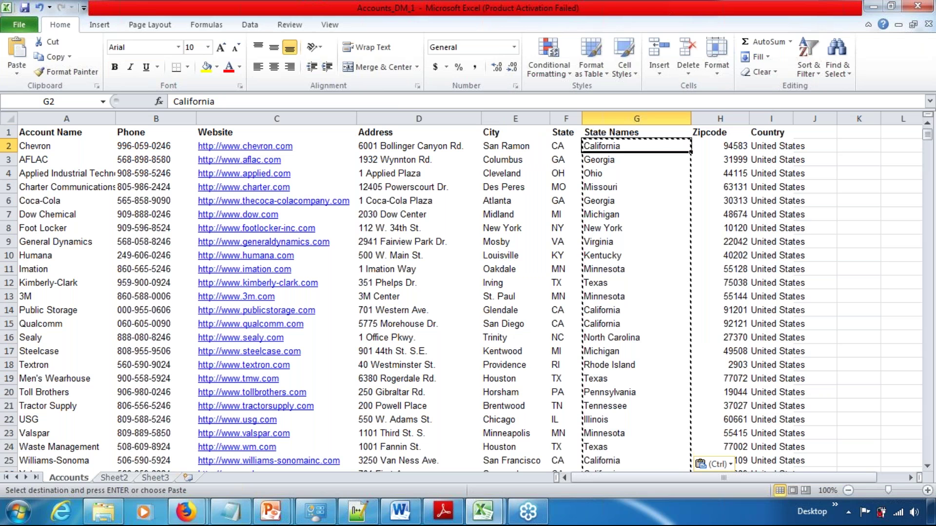
pyautogui.press('Escape')
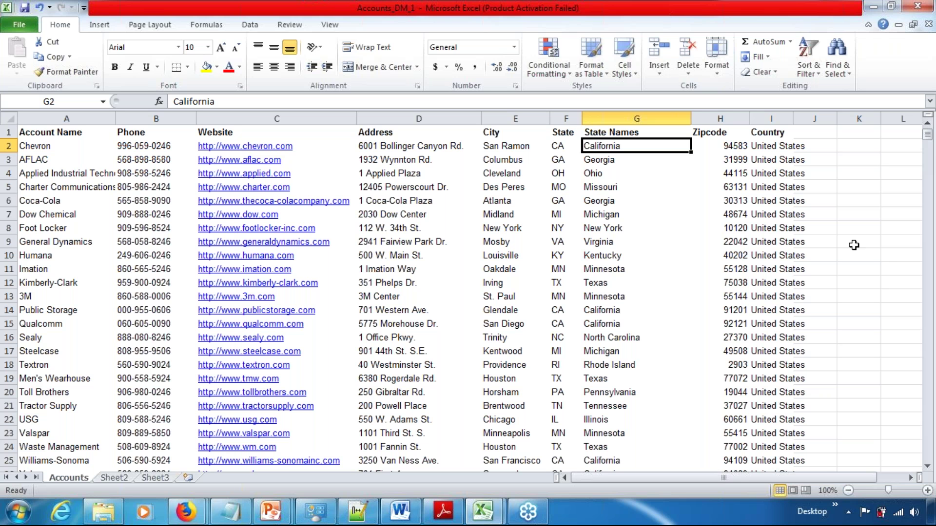
# Step: Close the Accounts_DM_1 workbook
pyautogui.click(931, 35)
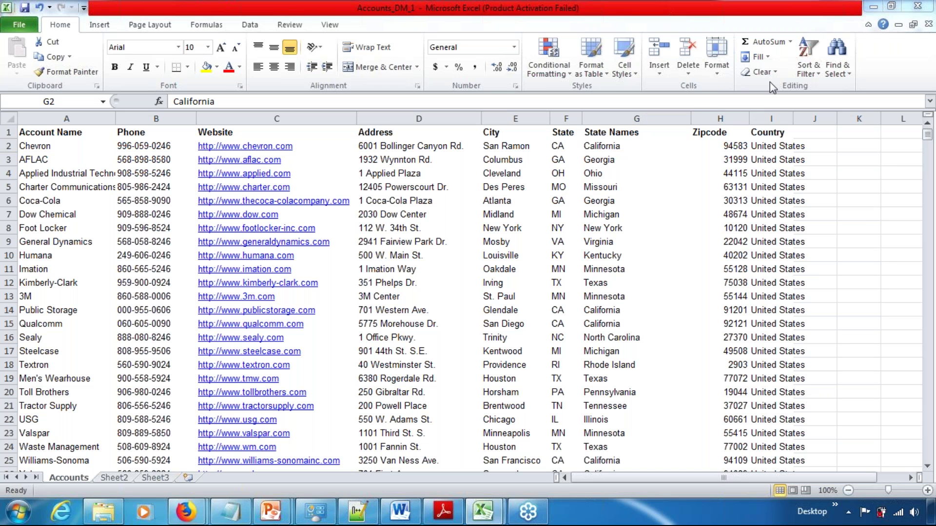